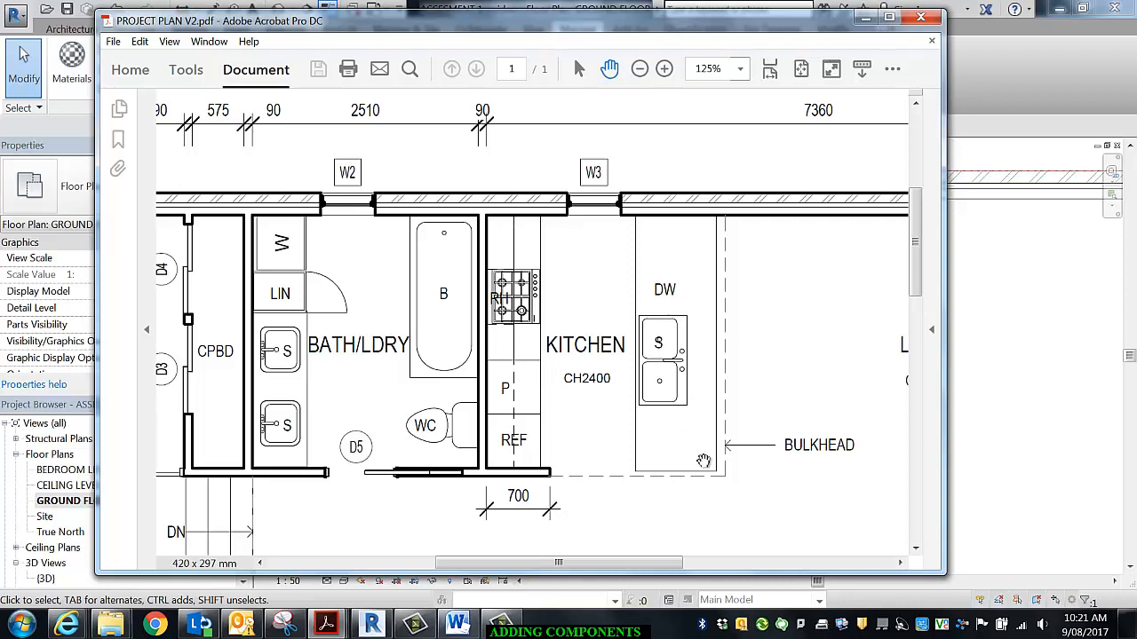
Minimise the PDF project plan and bring the ground floor plan's kitchen area into view in Revit.
click(866, 16)
middle_drag(535, 282, 632, 286)
scroll(519, 242, down, 1)
scroll(551, 244, up, 1)
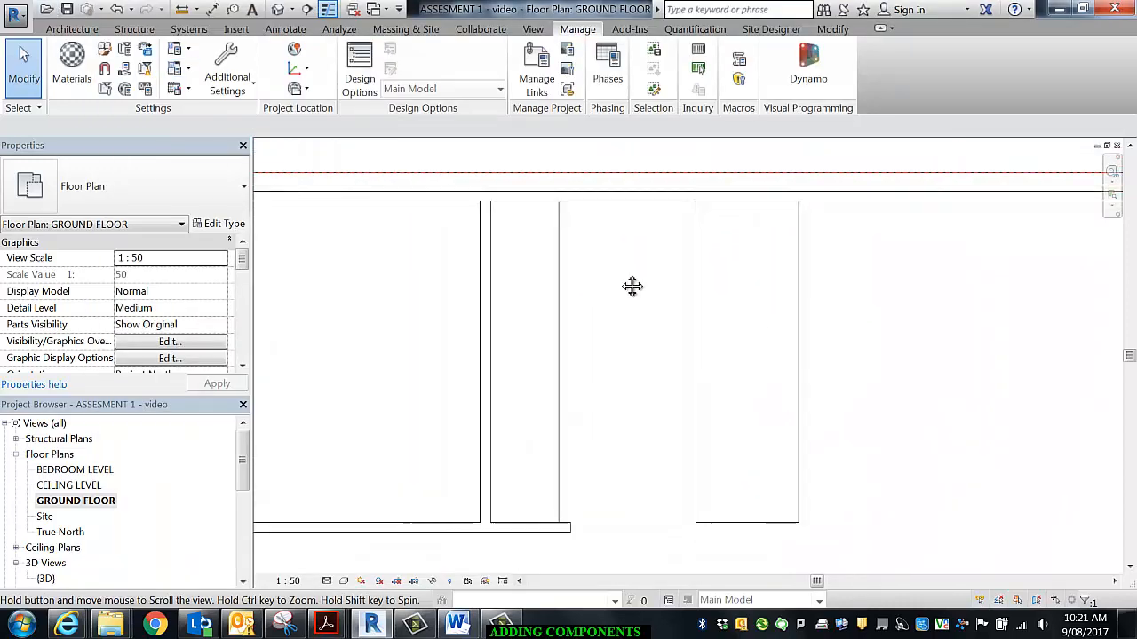
Expand the loaded families in the project browser and bring up the tools for loading families from the library.
click(72, 30)
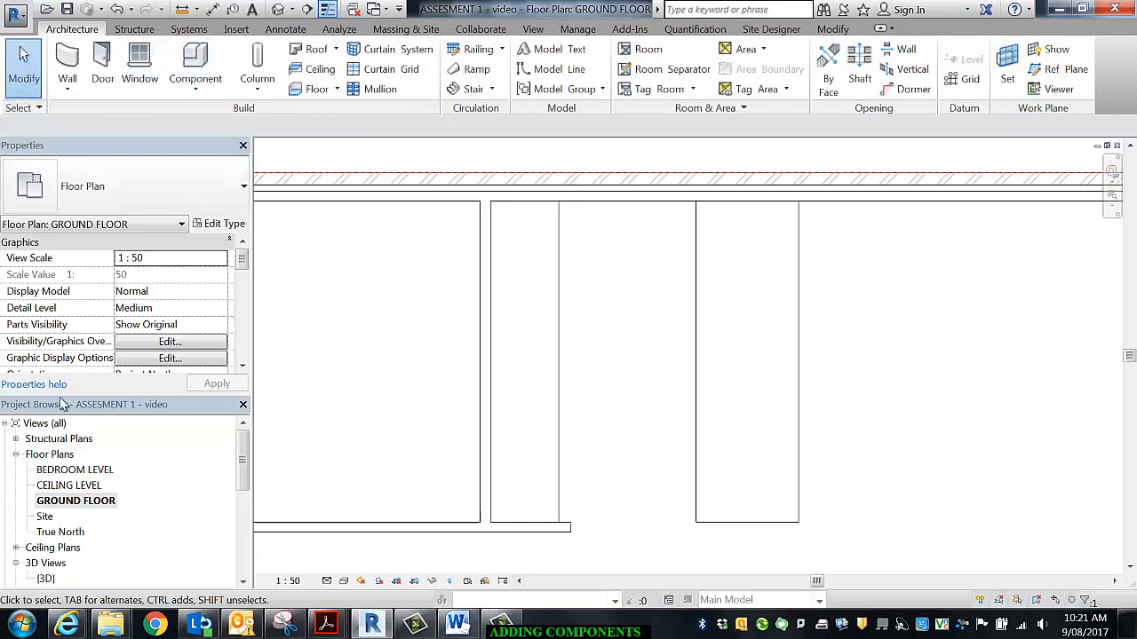
drag(238, 471, 233, 570)
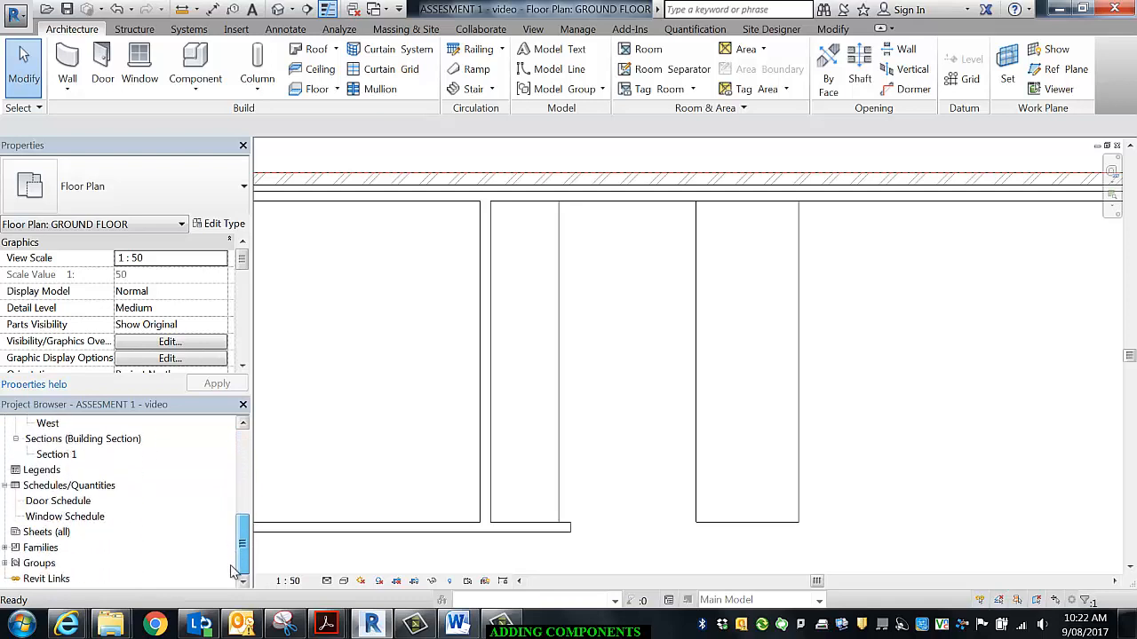
click(6, 548)
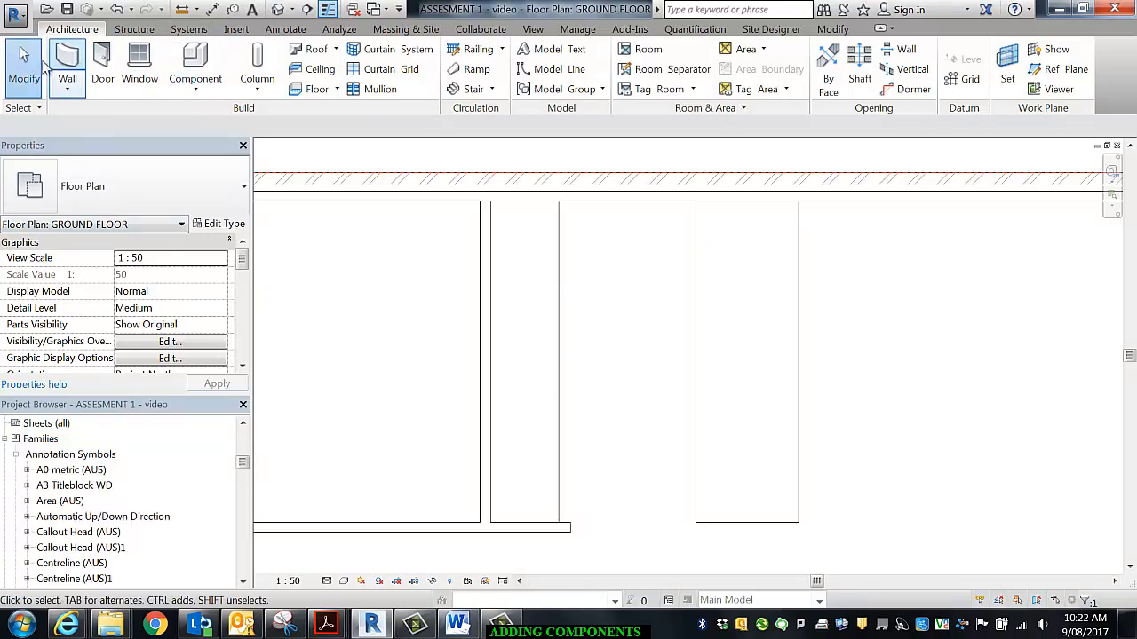
click(236, 29)
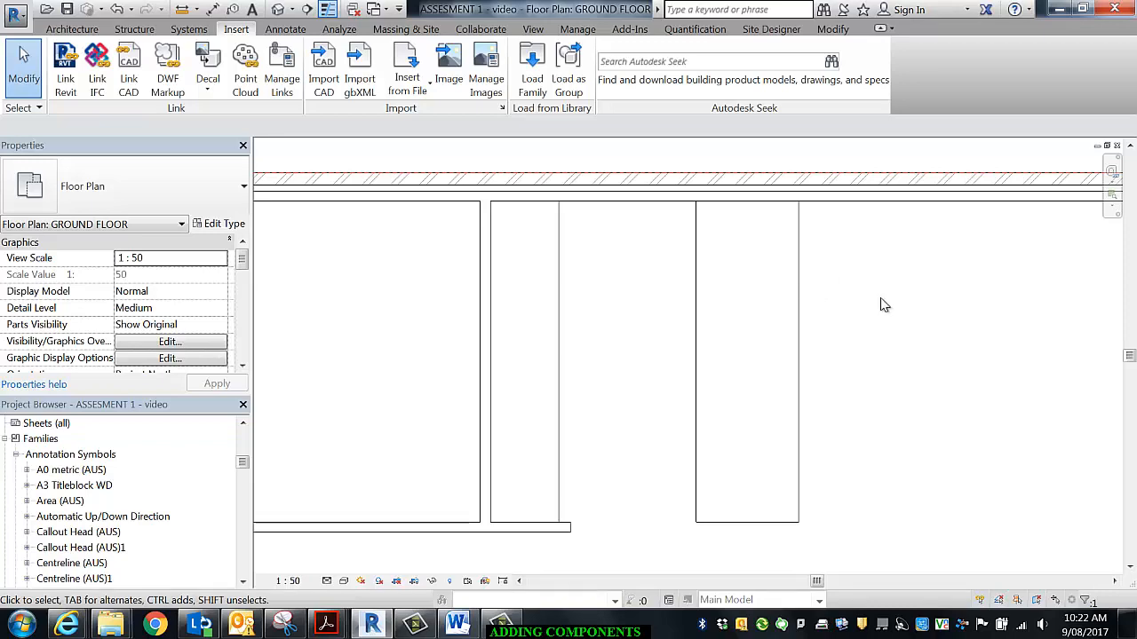
Place the Fisher&Paykel CG604DX1 cooktop component on the back kitchen bench, rotated to face the room, 300 mm and 1100 mm from the adjacent walls.
click(72, 29)
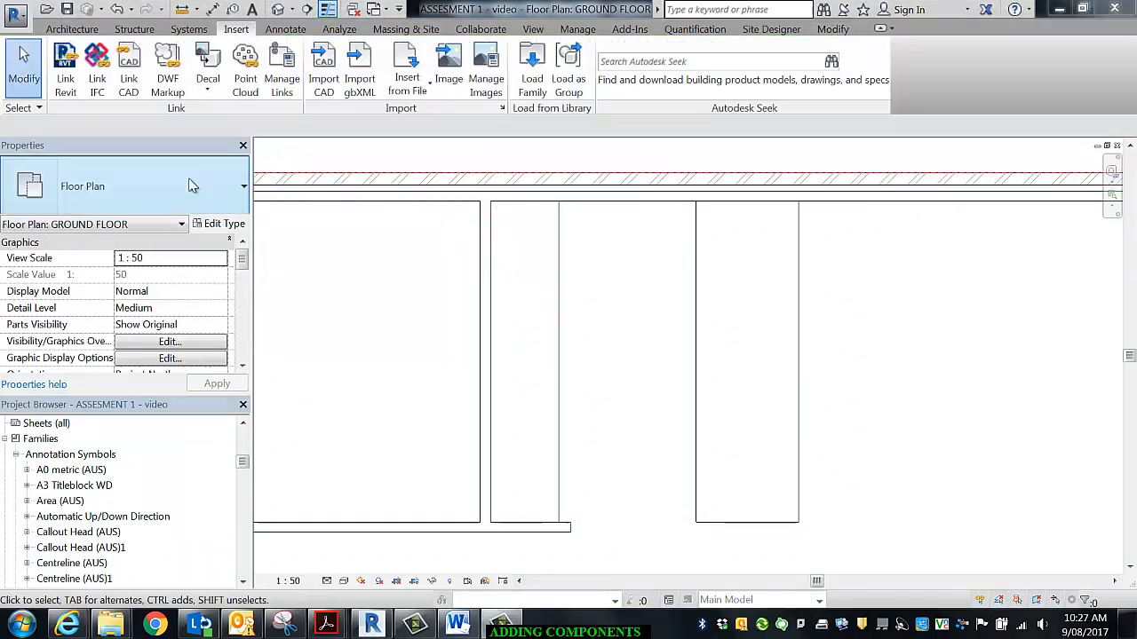
click(213, 186)
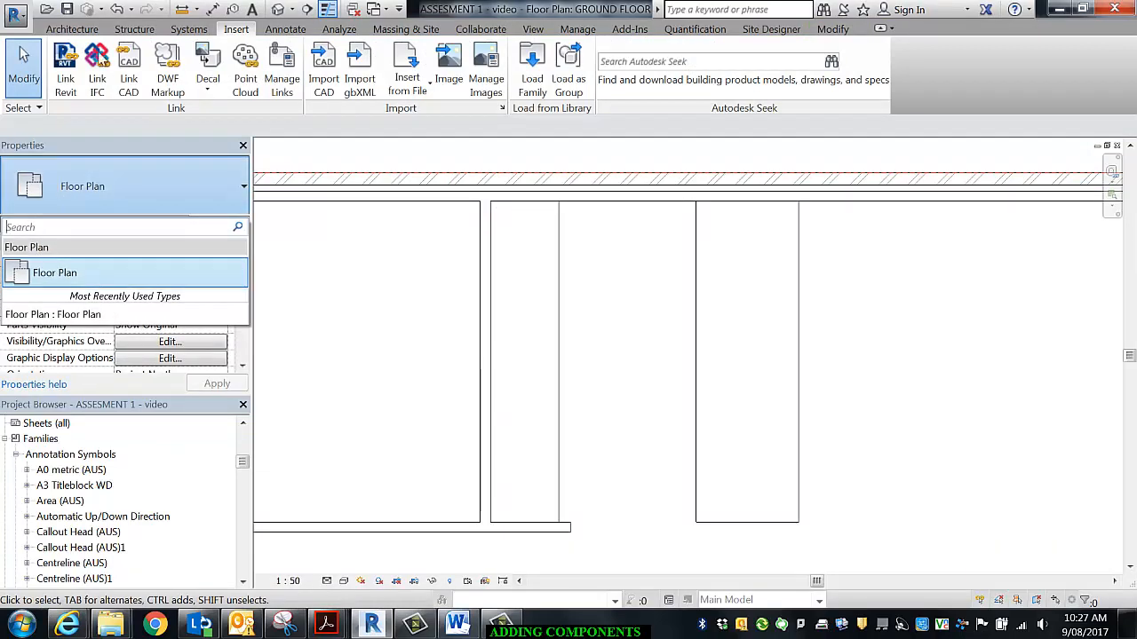
click(72, 29)
click(190, 67)
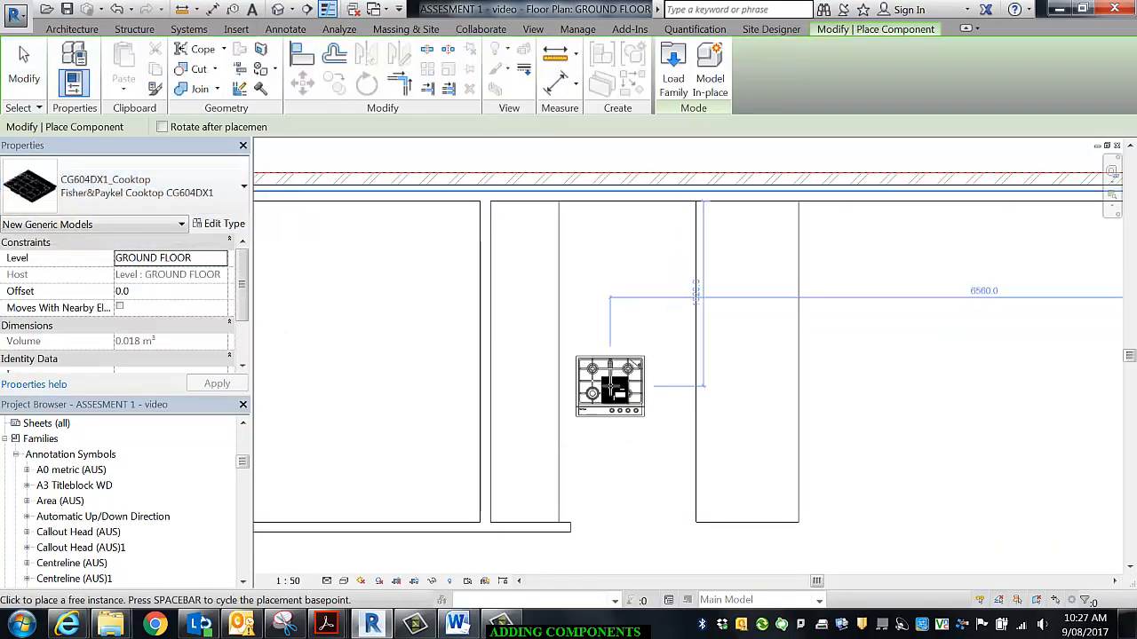
key(space)
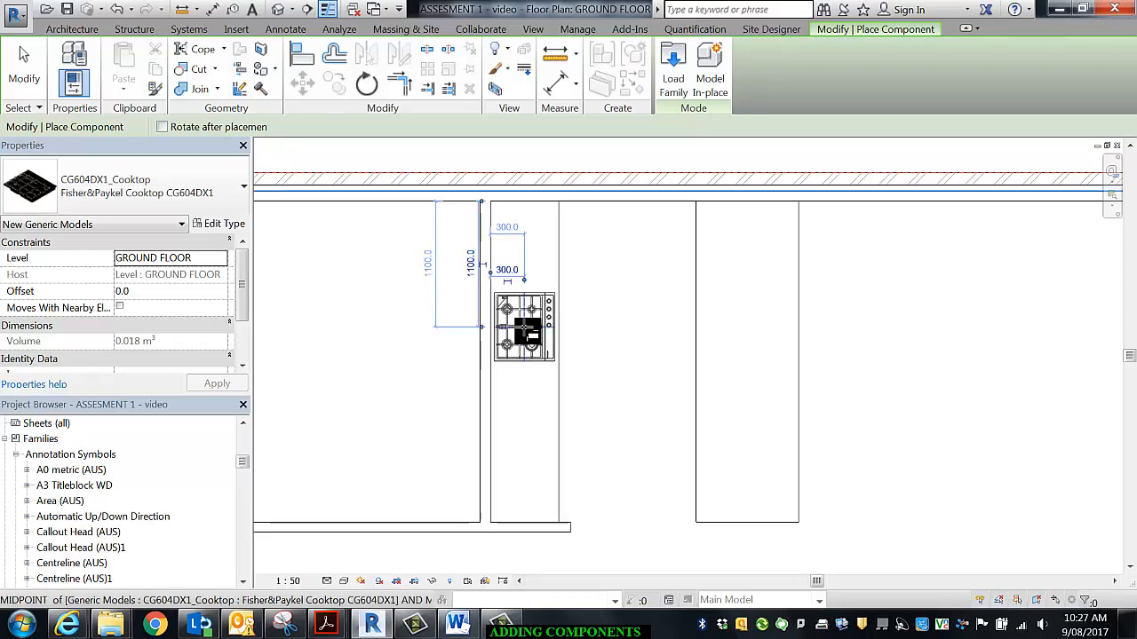
key(Escape)
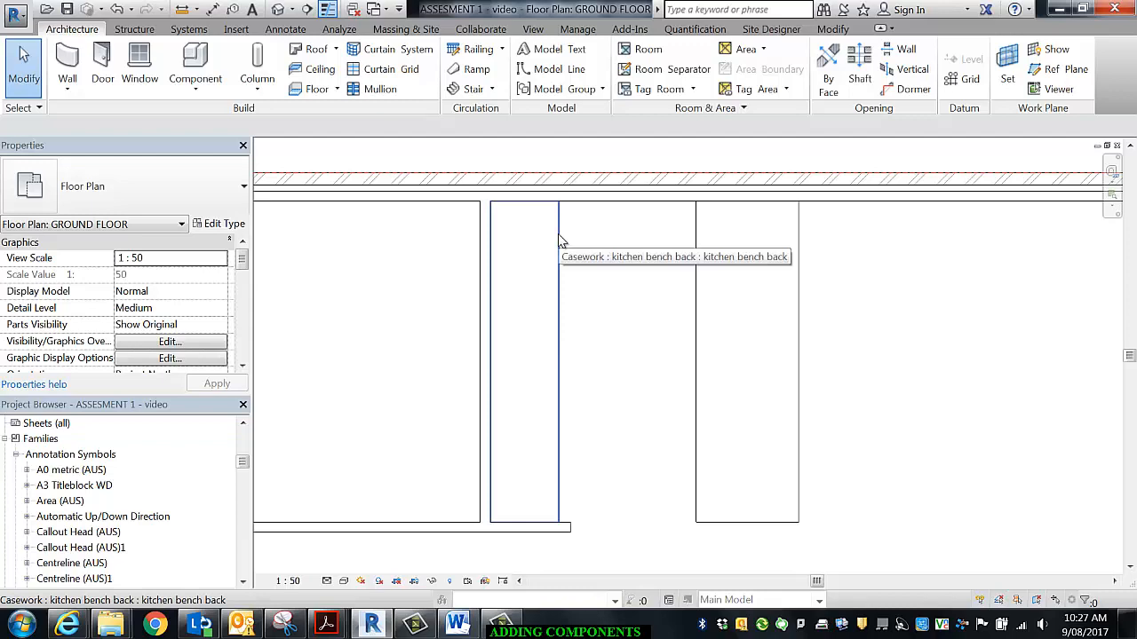
In the 3D view, set the cooktop's offset from the ground floor to 900 mm.
click(278, 9)
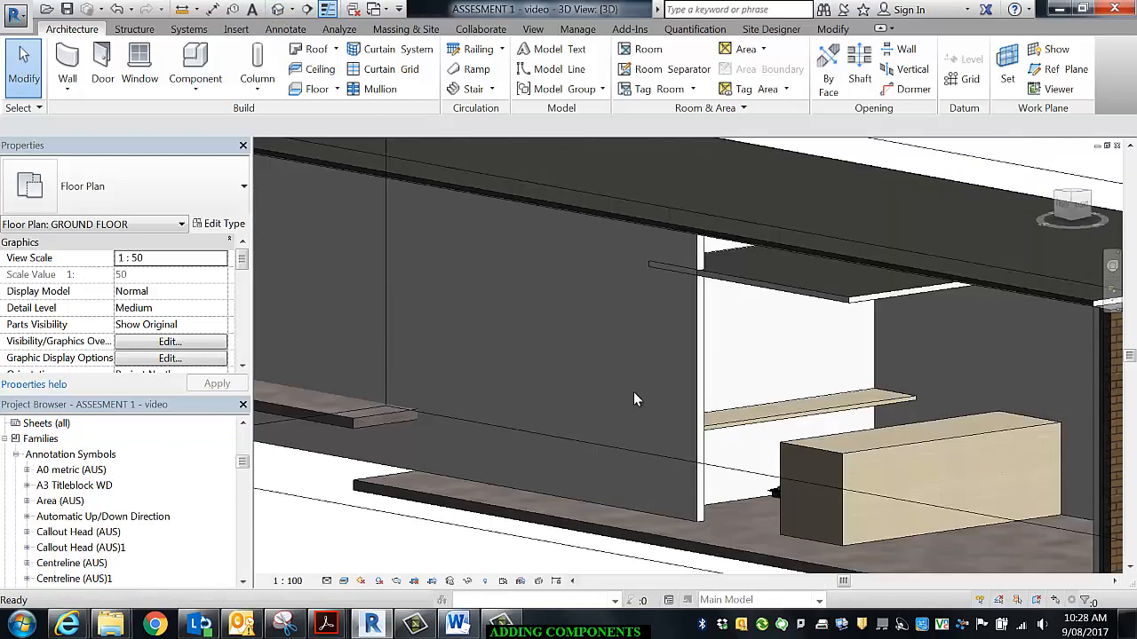
shift+middle_drag(829, 455, 755, 471)
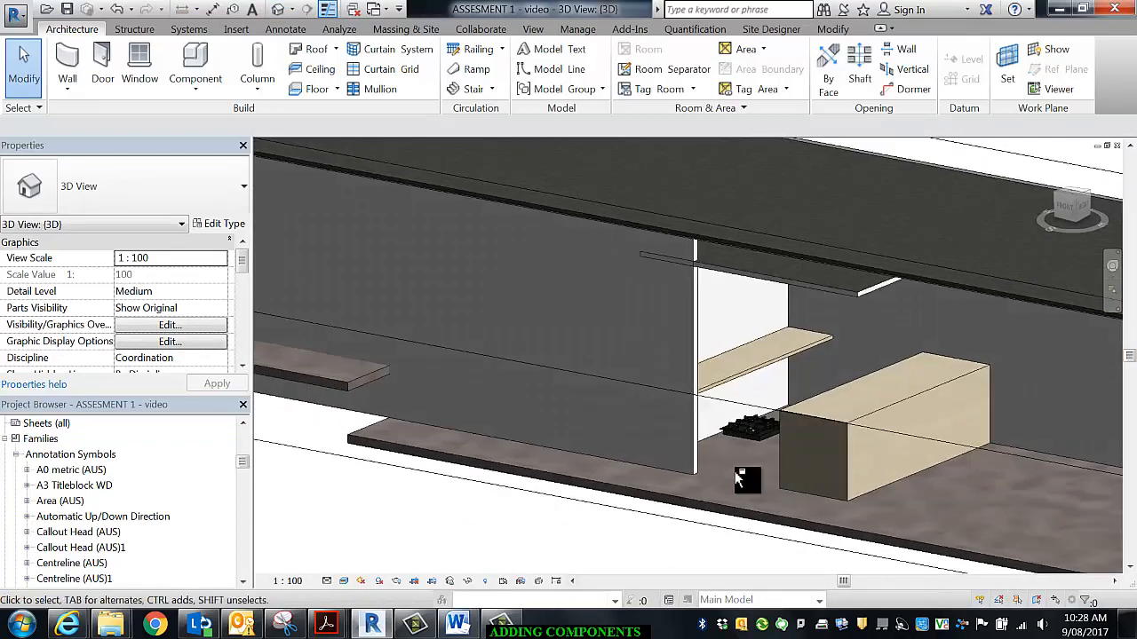
click(764, 436)
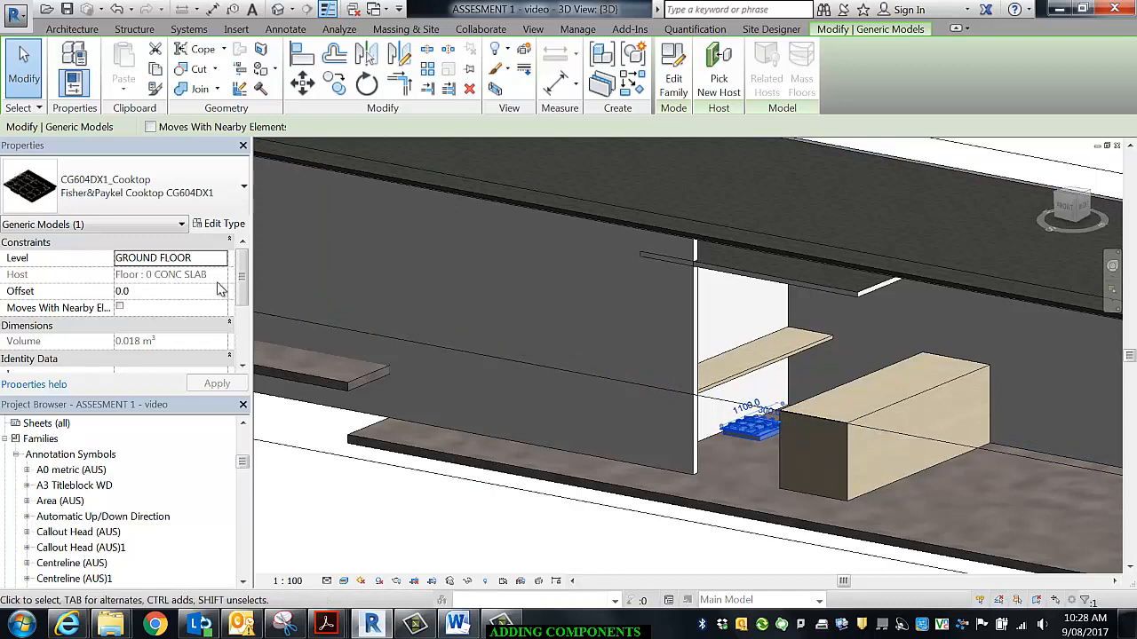
click(135, 296)
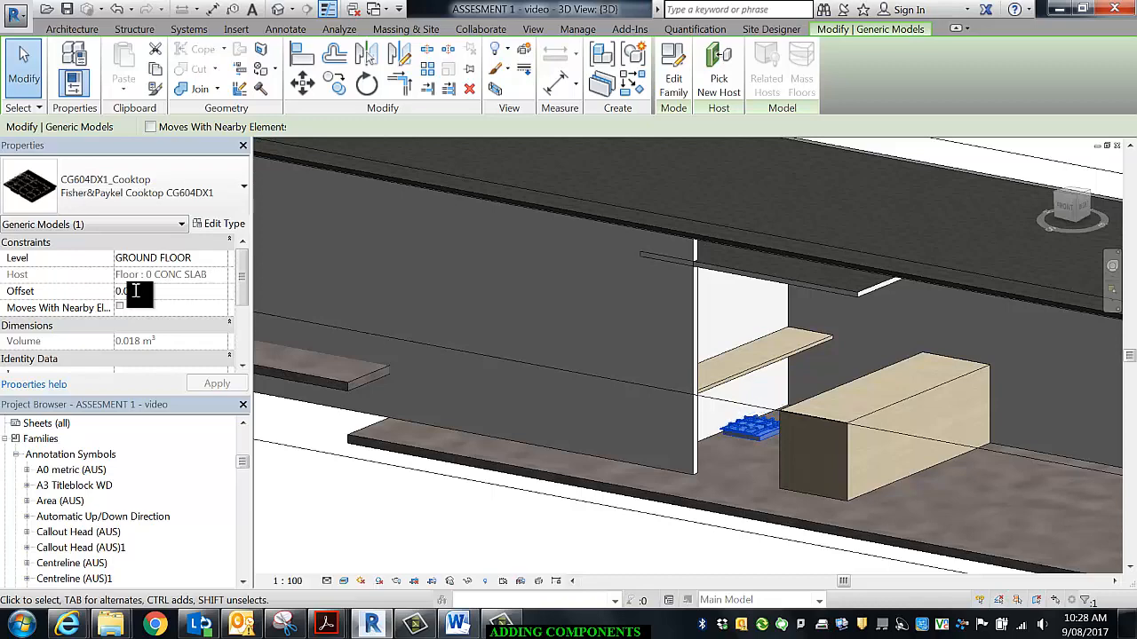
text(900)
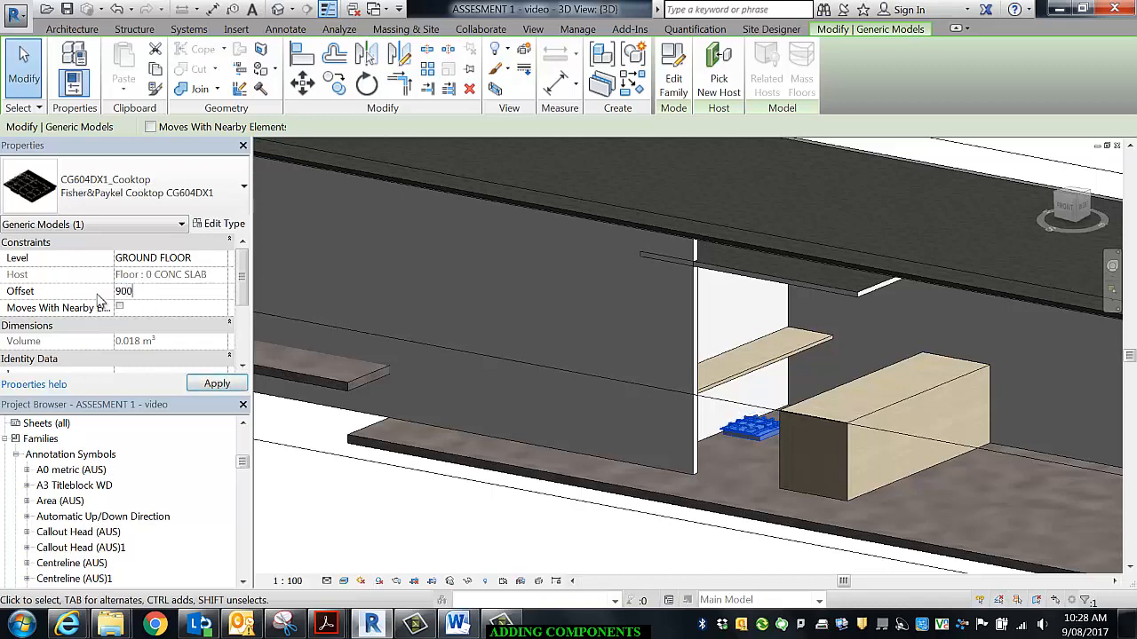
key(Return)
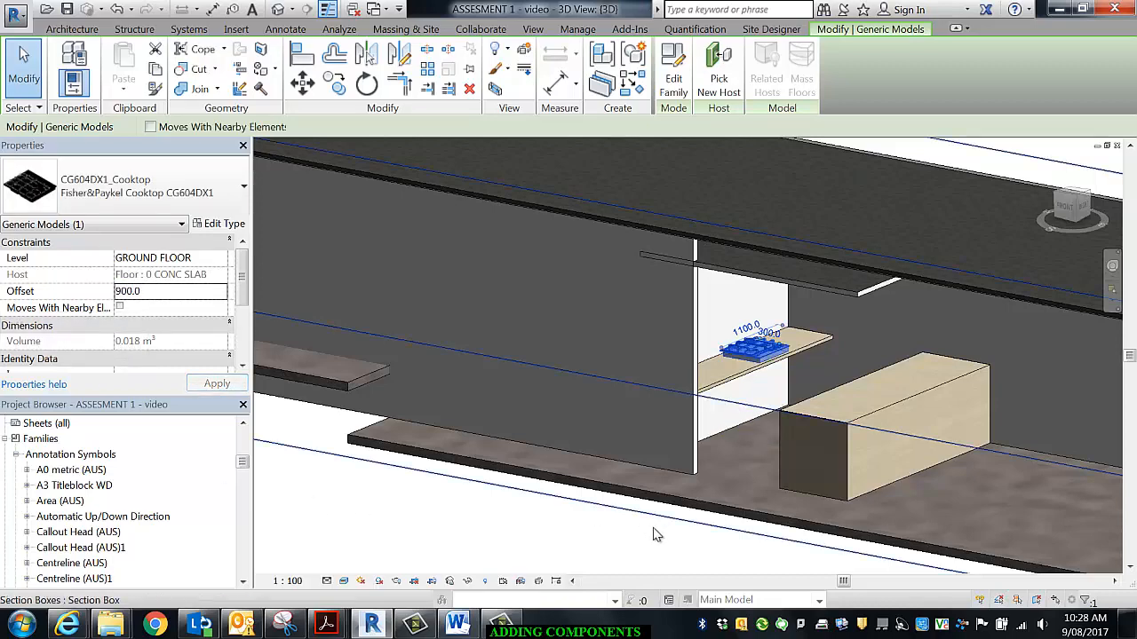
click(599, 544)
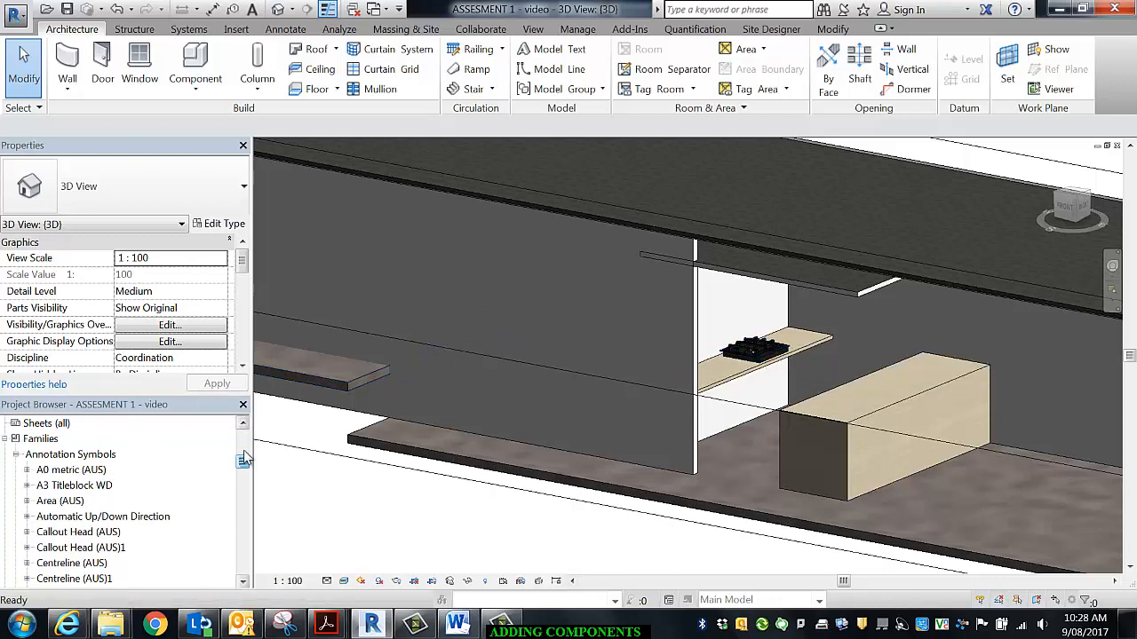
Draw a vertical building section through the kitchen on the ground floor plan, just in front of the cooktop, and flip it towards the cooktop.
drag(242, 461, 244, 434)
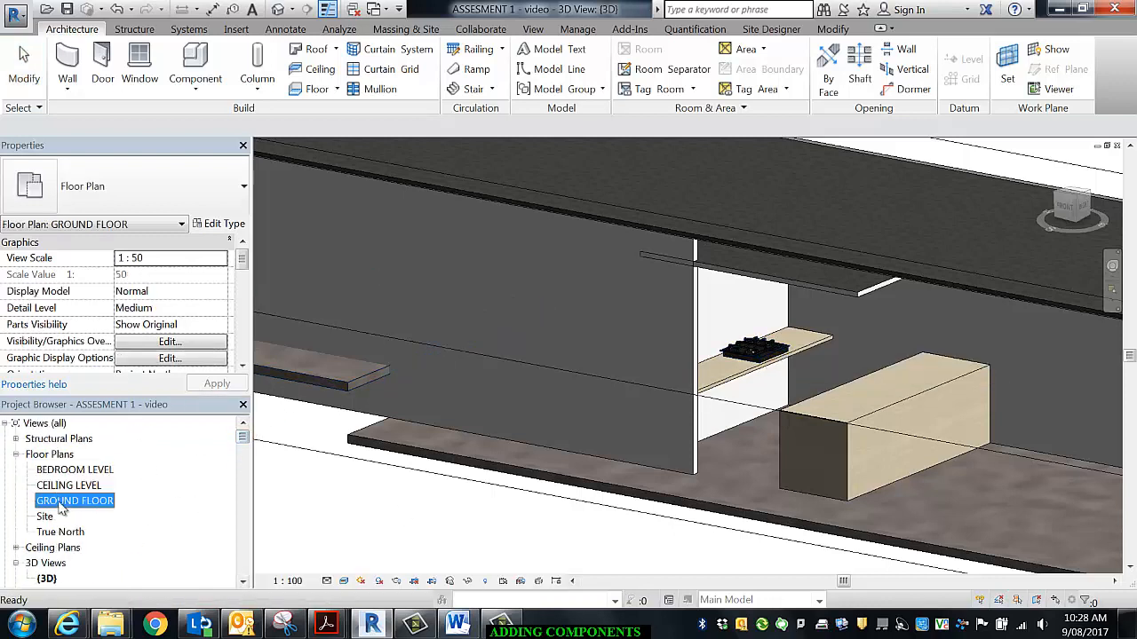
double_click(64, 503)
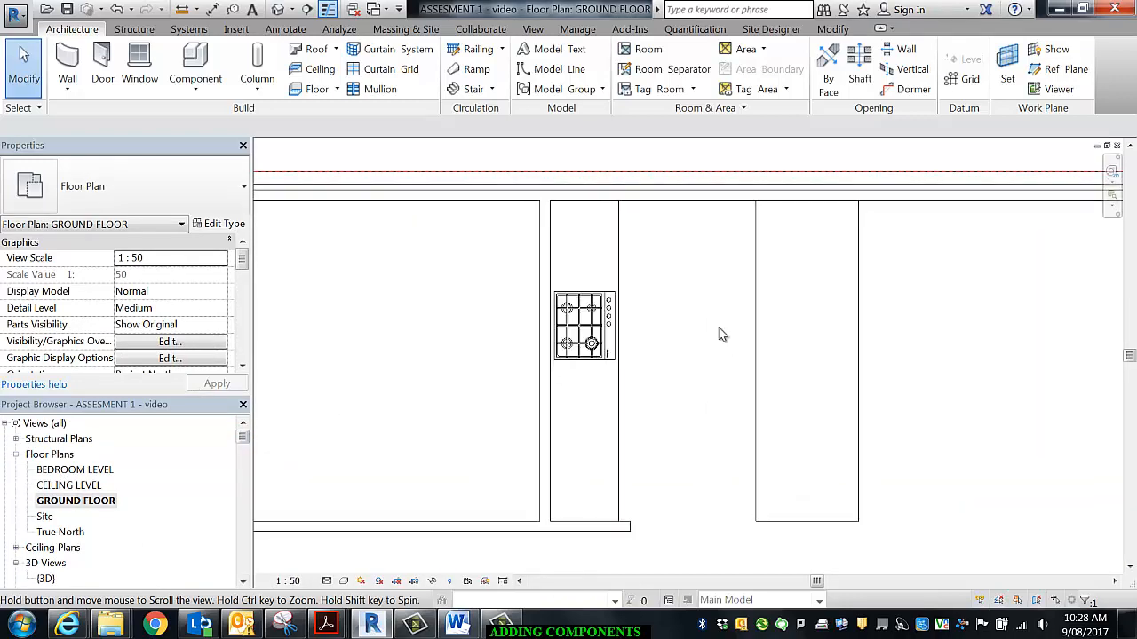
scroll(660, 294, down, 2)
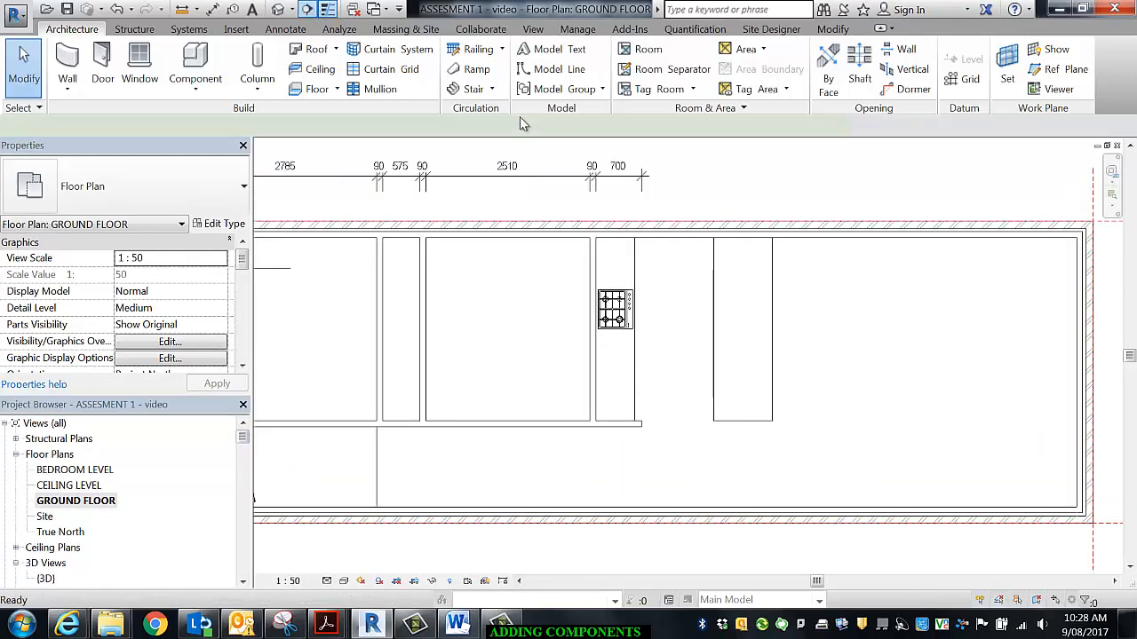
click(658, 197)
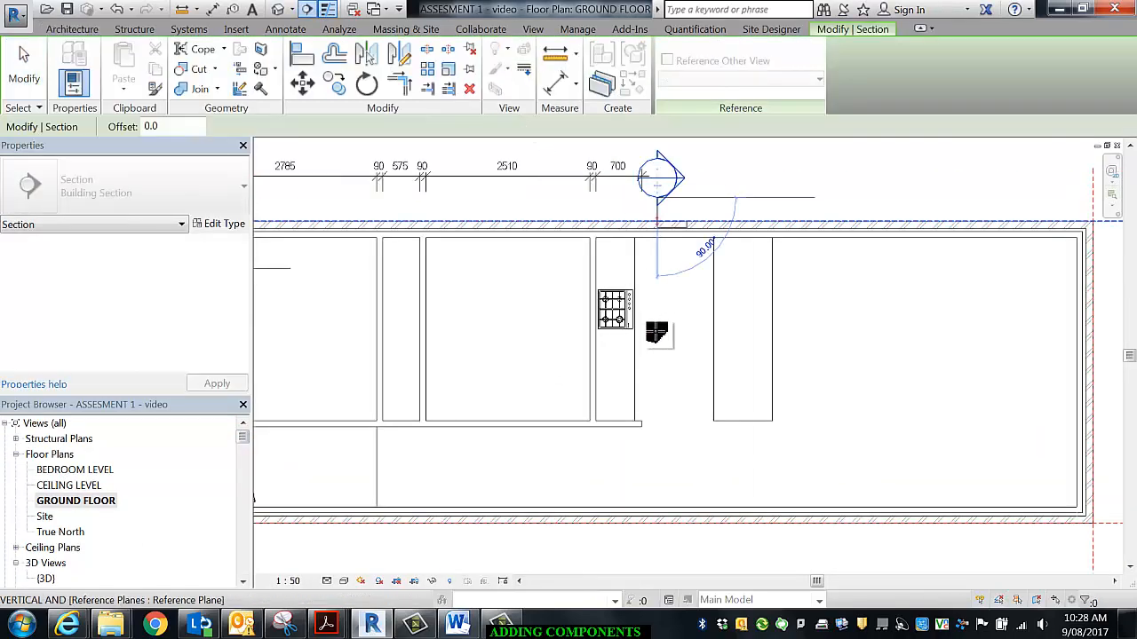
click(657, 465)
key(Escape)
key(Escape)
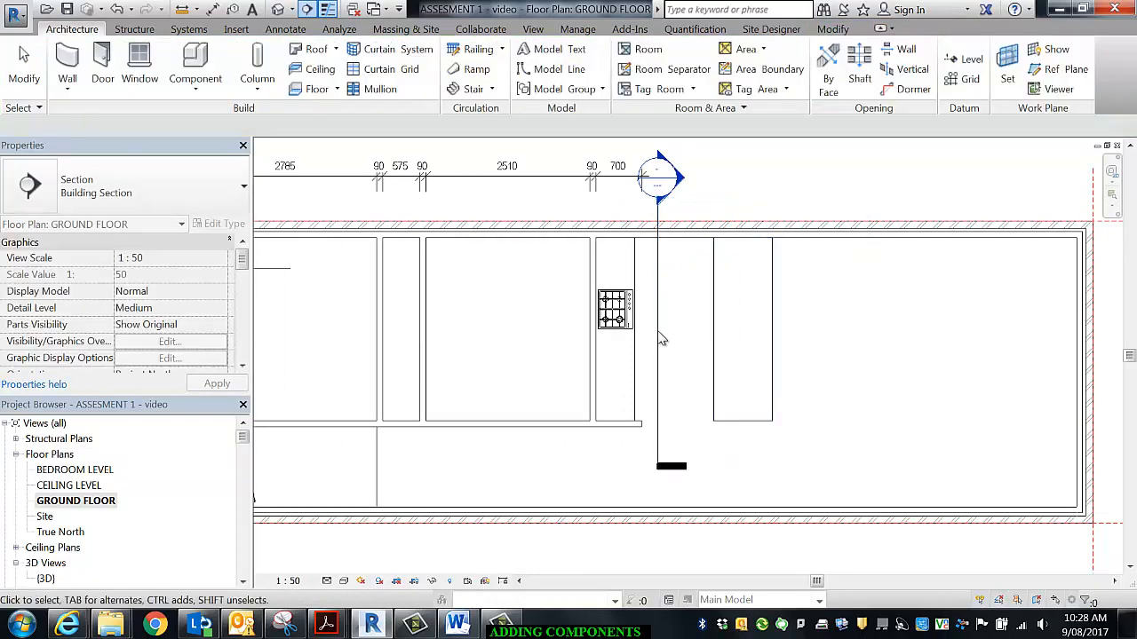
click(658, 337)
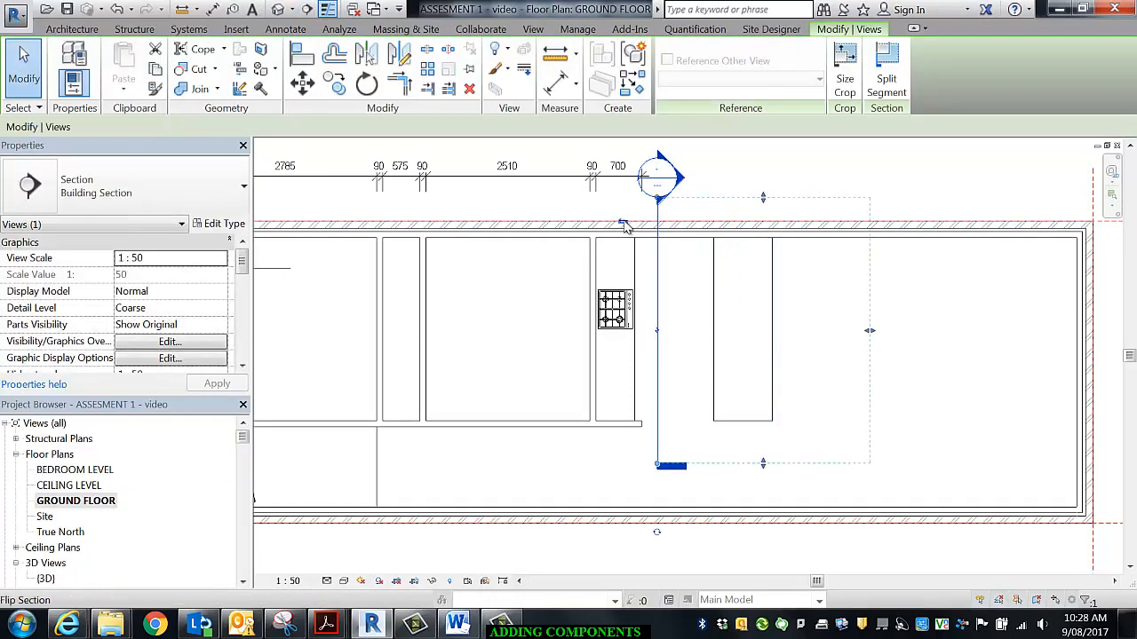
In the new section view, move the cooktop straight down until the underside of its rim rests on the bench top.
double_click(658, 178)
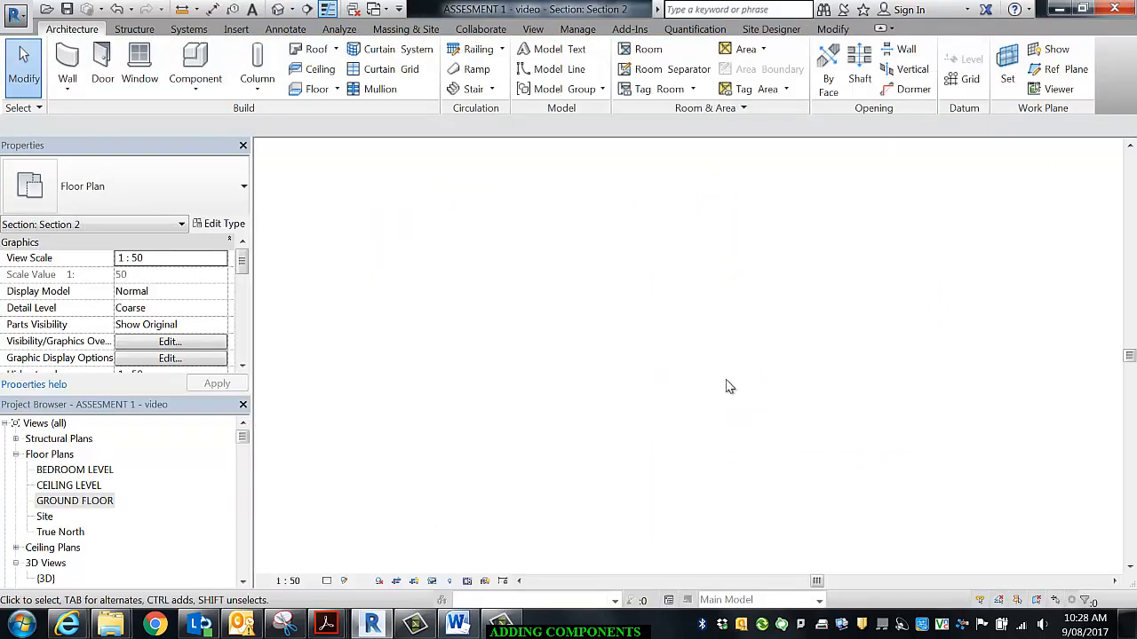
scroll(702, 390, up, 5)
mouse_move(706, 384)
middle_down()
mouse_move(729, 304)
mouse_move(645, 312)
middle_up()
scroll(609, 284, up, 1)
scroll(530, 242, up, 4)
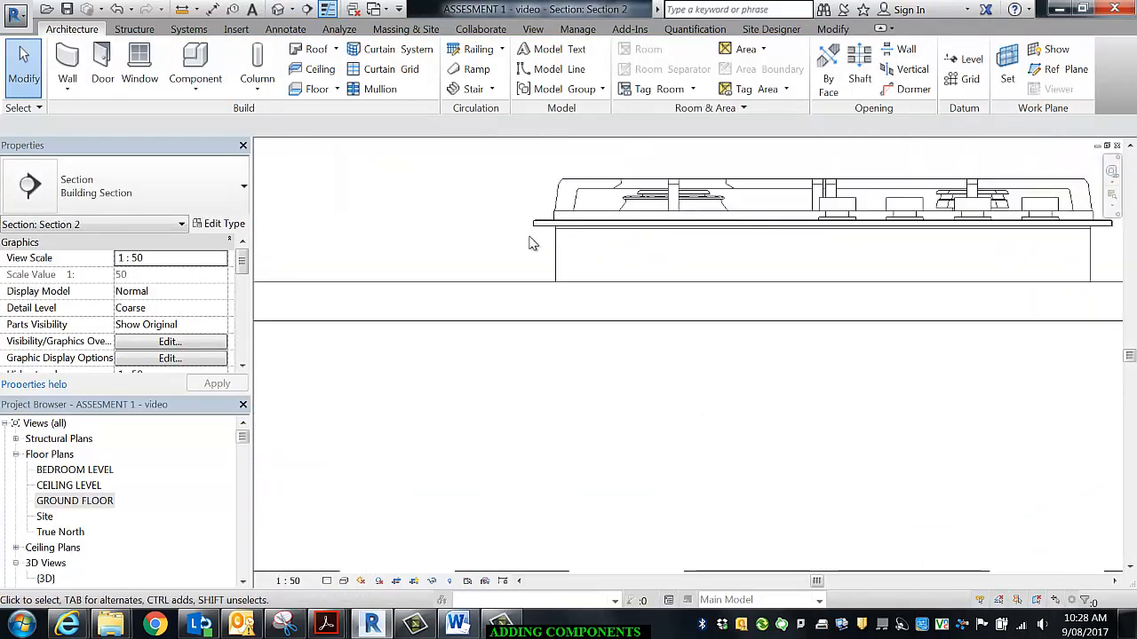
scroll(531, 243, up, 3)
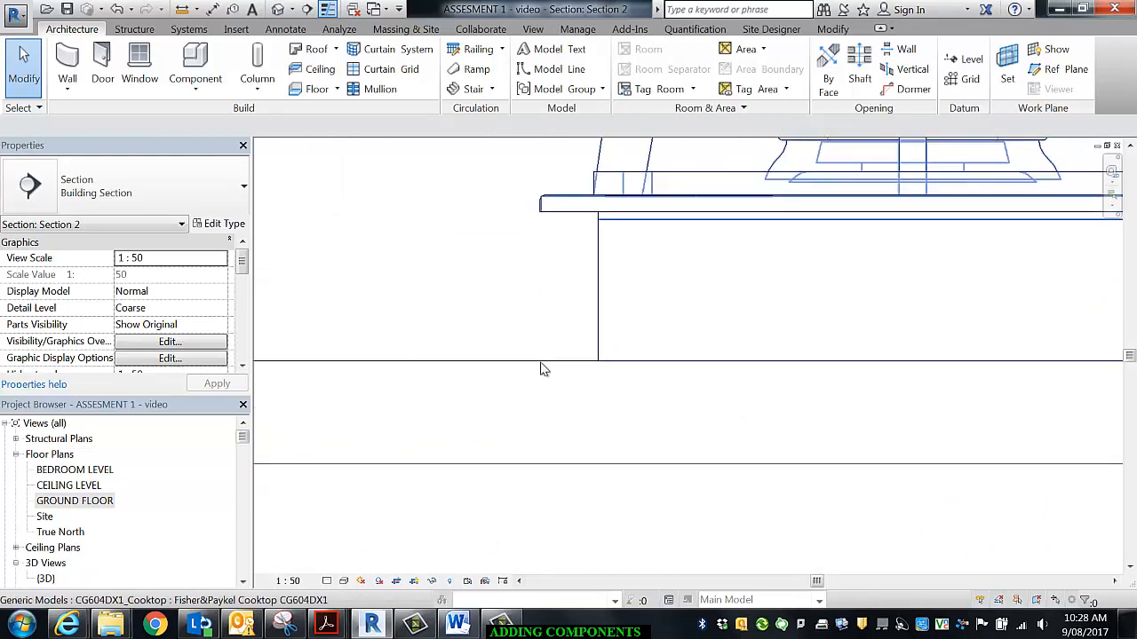
click(575, 217)
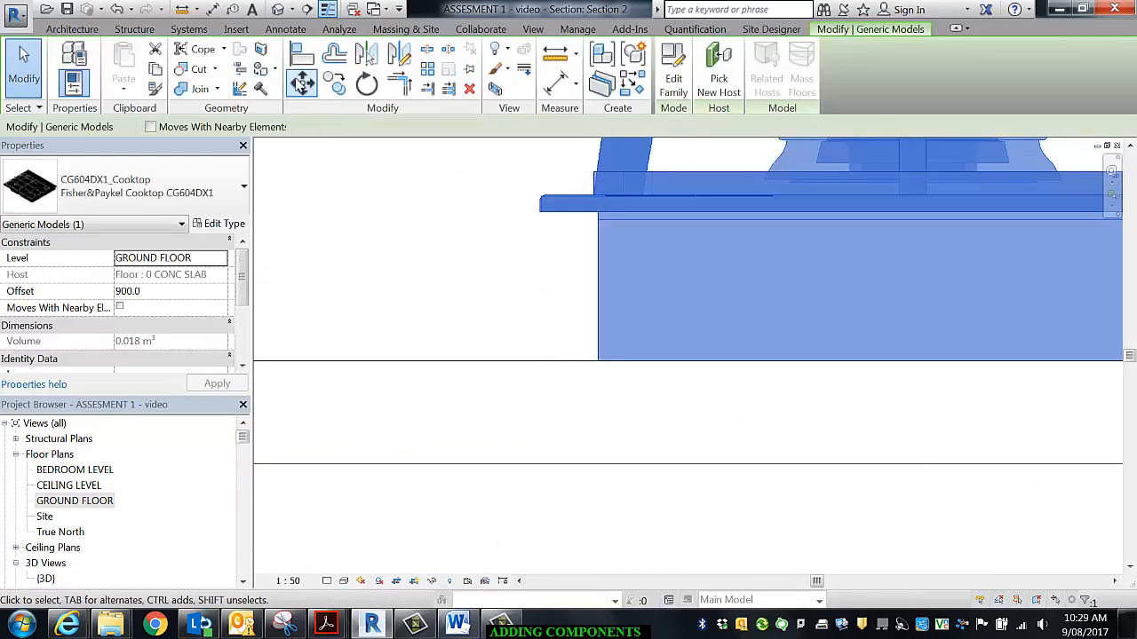
click(302, 82)
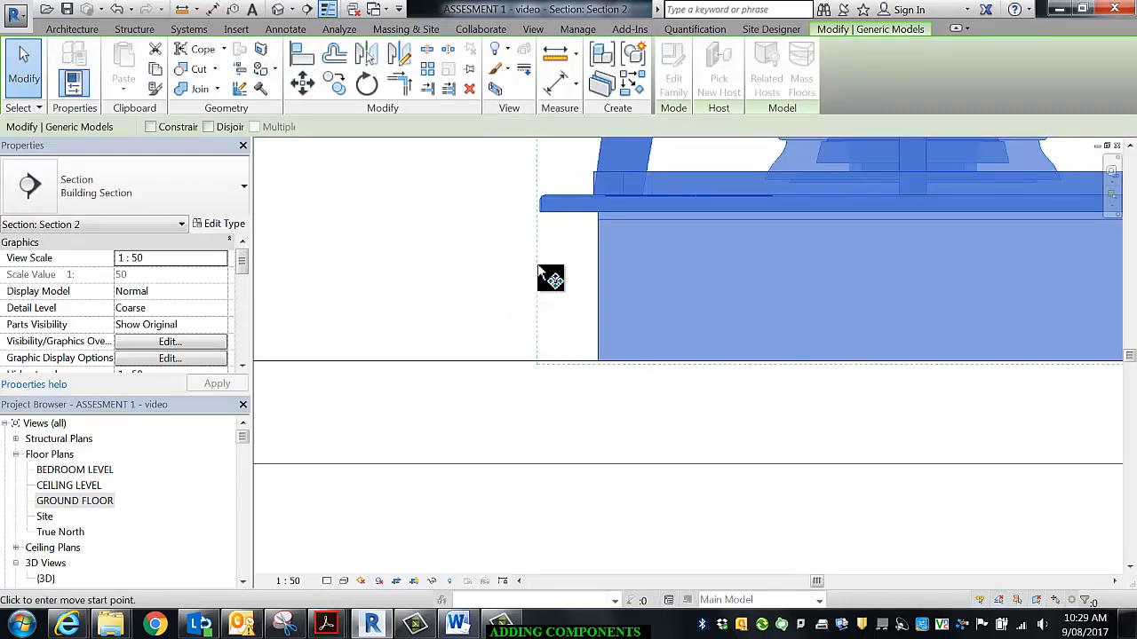
click(538, 213)
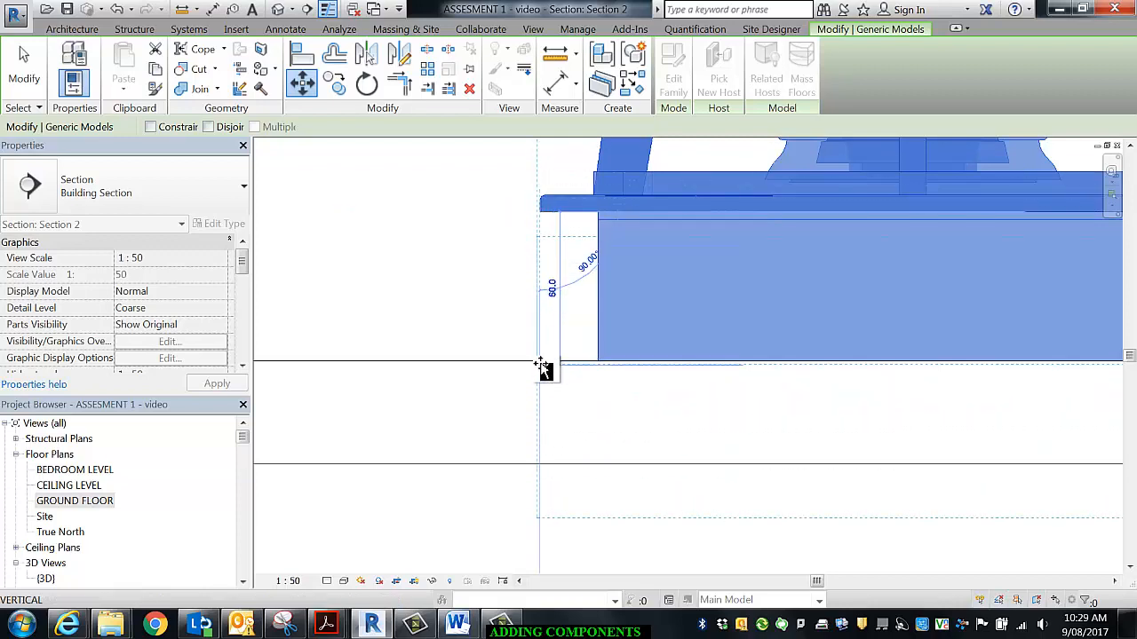
scroll(540, 358, up, 3)
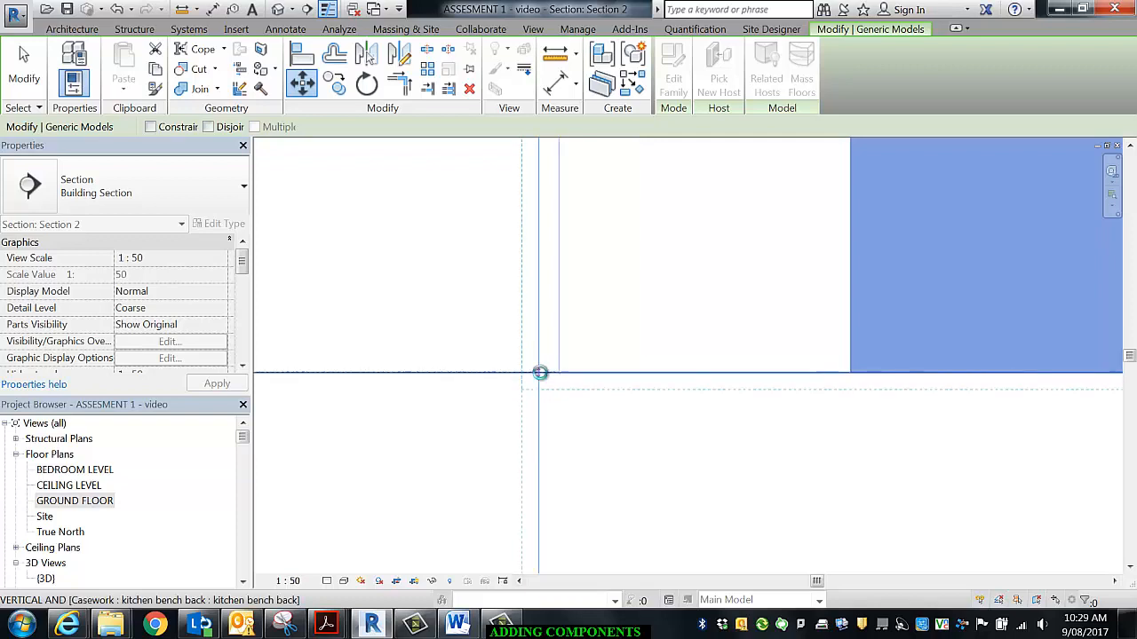
click(539, 373)
scroll(539, 346, down, 5)
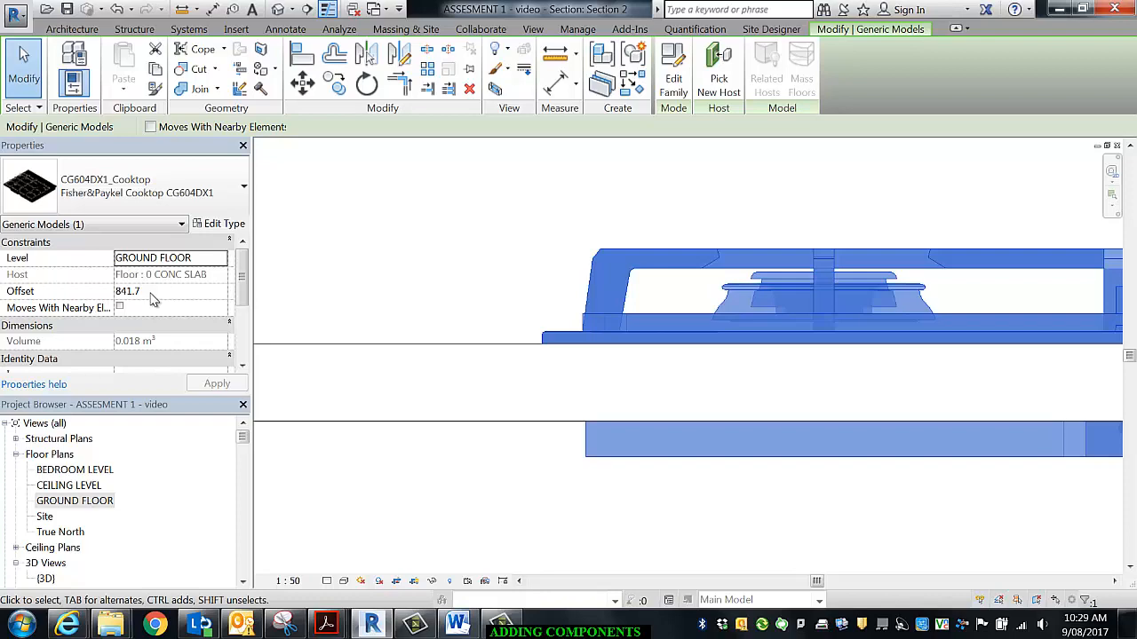
key(Escape)
Return to the ground floor plan and select the cooktop on the back bench.
double_click(75, 501)
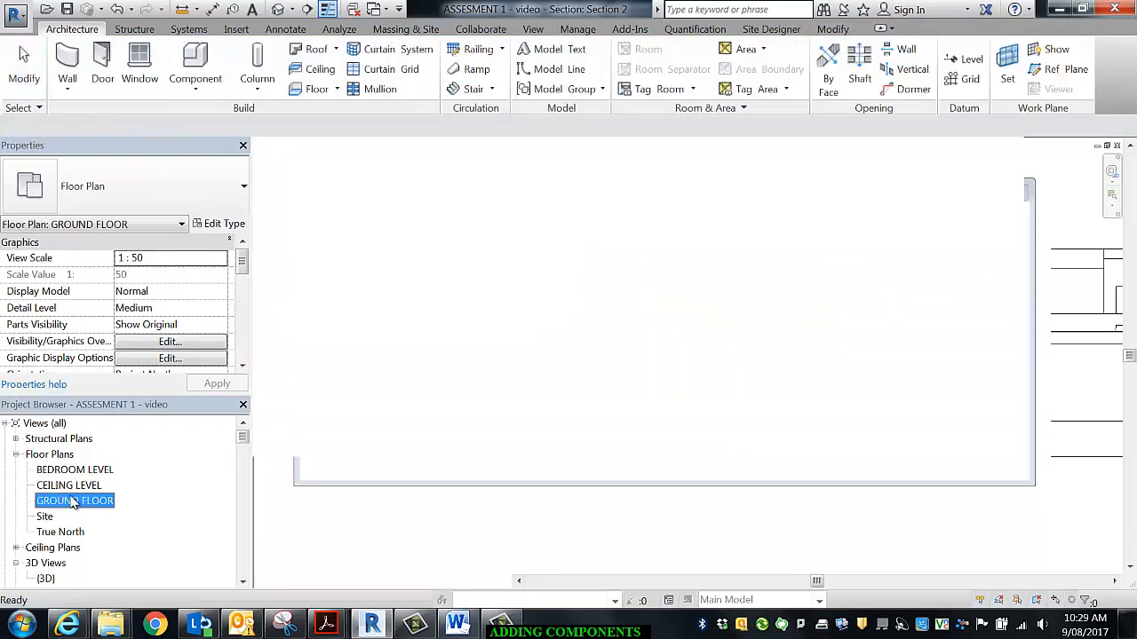
scroll(680, 396, up, 2)
scroll(665, 279, down, 3)
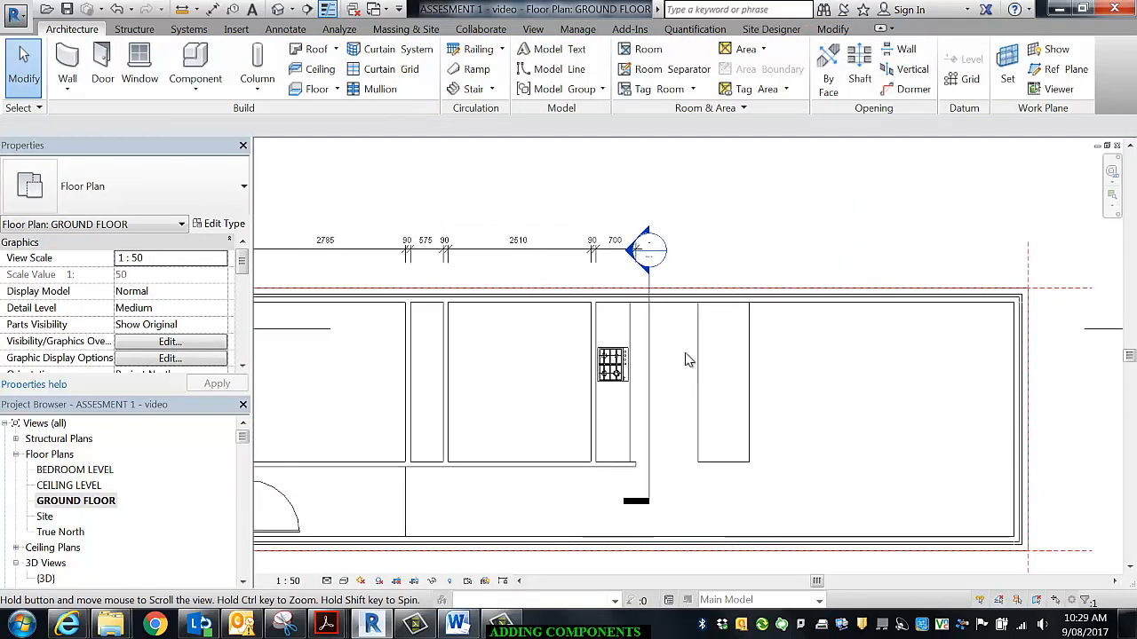
middle_drag(673, 387, 675, 365)
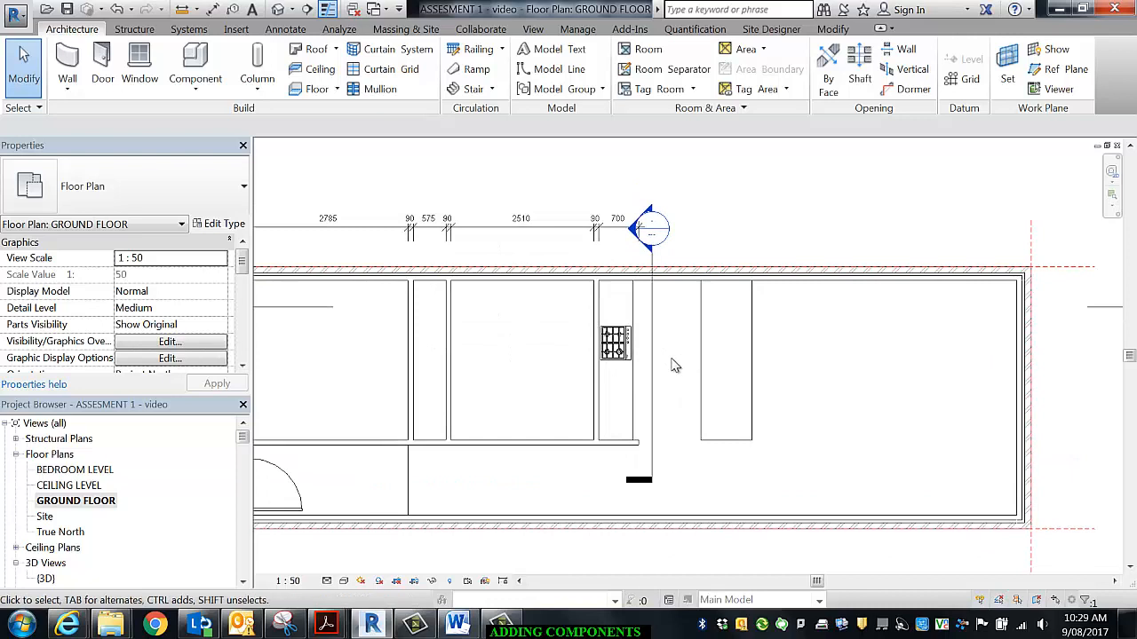
click(615, 342)
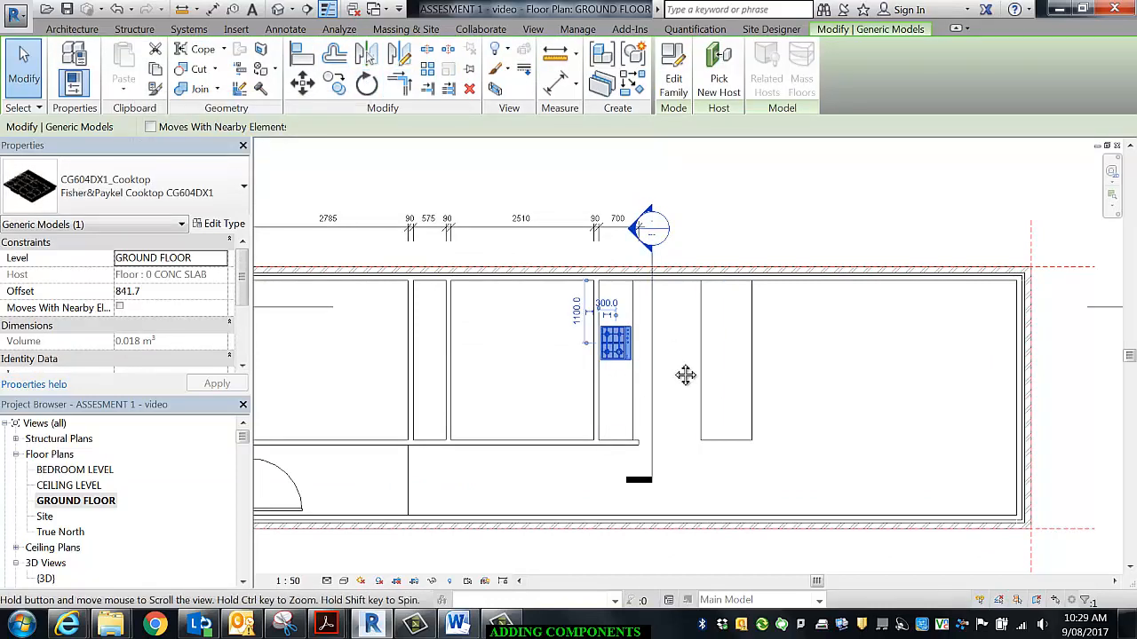
Start placing a component and choose the Sink Kitchen-Double family in the 1000 x 535mm type.
middle_drag(684, 375, 686, 371)
click(75, 30)
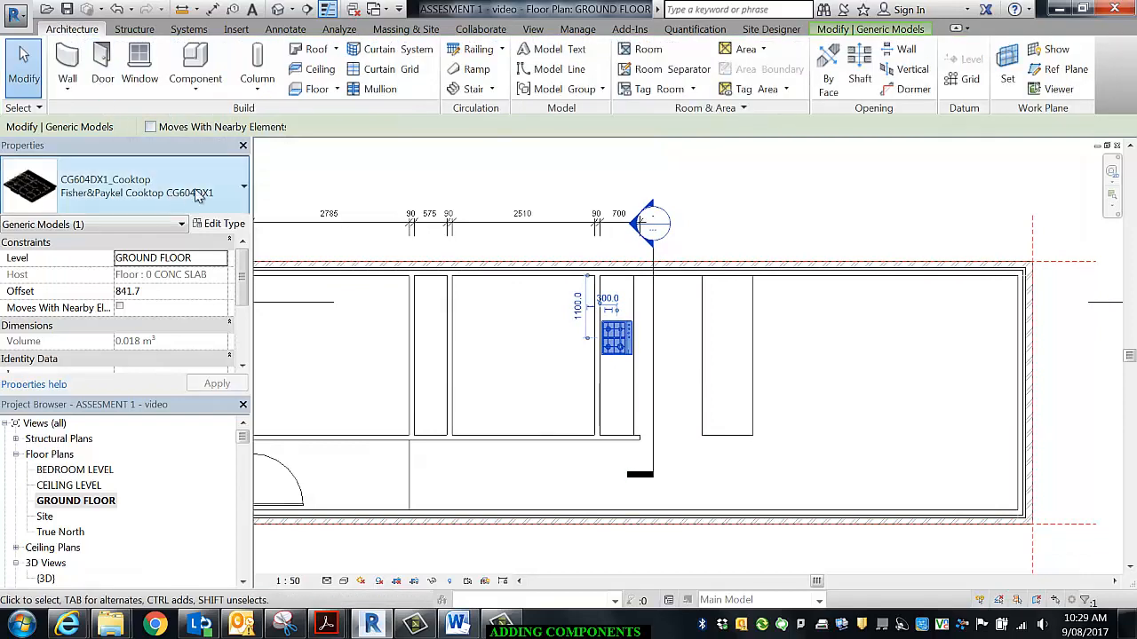
click(201, 55)
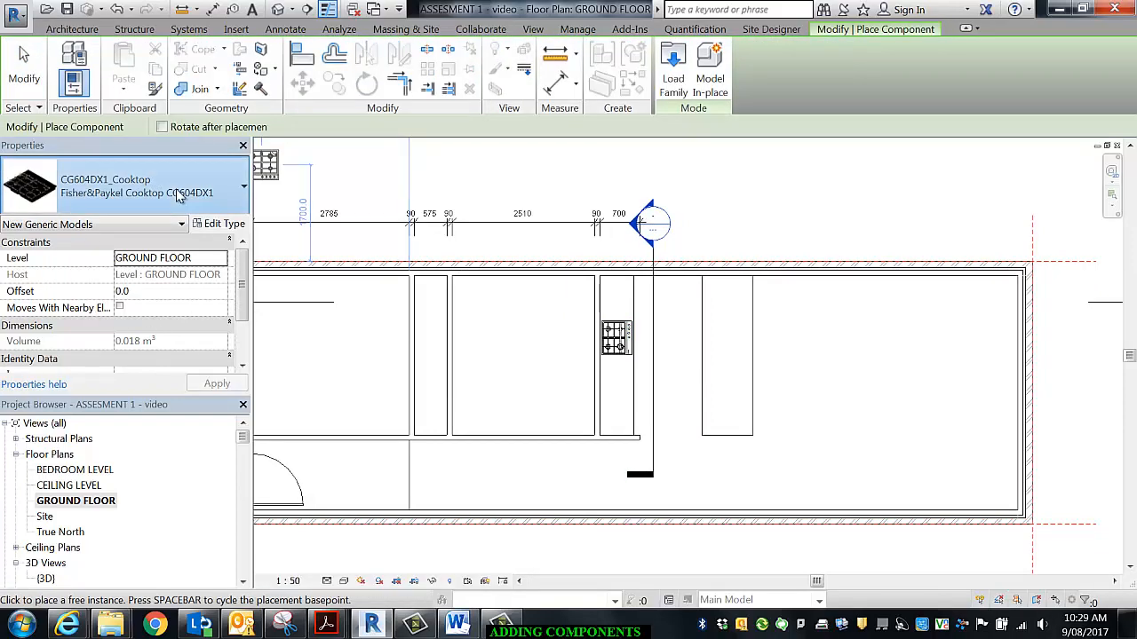
click(222, 191)
drag(249, 309, 245, 504)
click(95, 349)
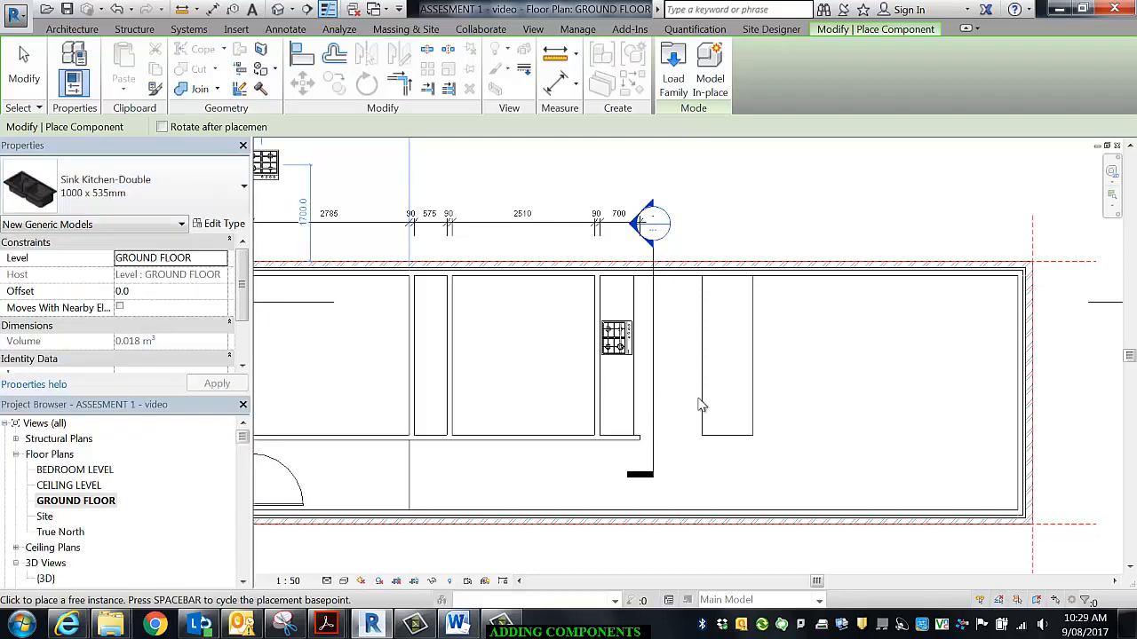
Rotate the double sink lengthwise along the island bench, taps away from the cooktop, and place it on the bench.
scroll(725, 351, up, 3)
scroll(726, 351, up, 2)
key(space)
key(space)
key(space)
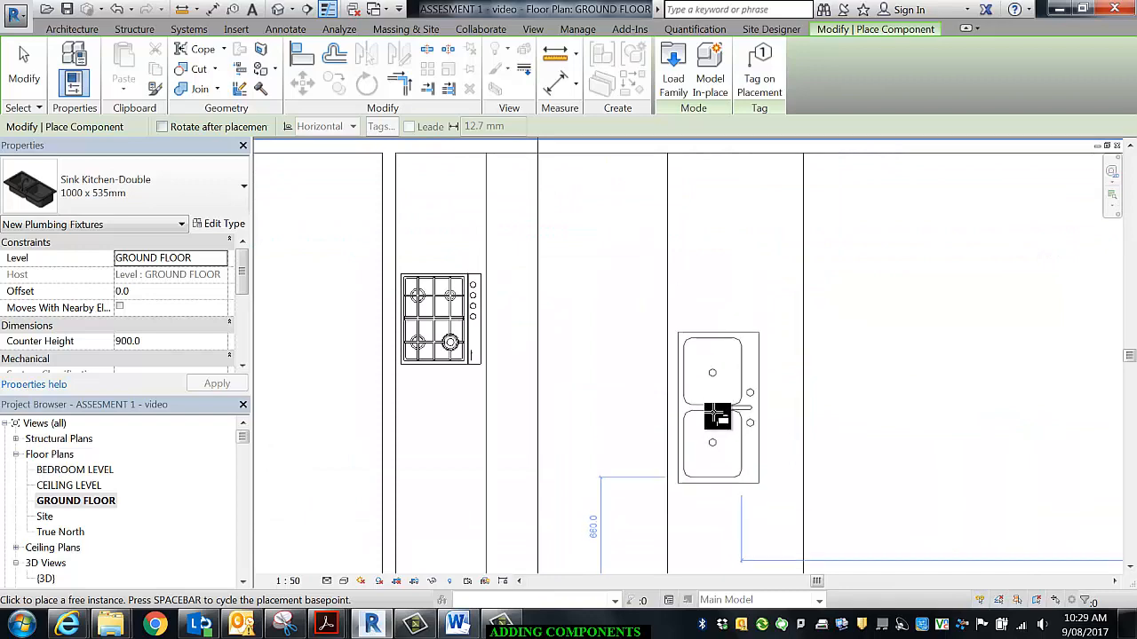
click(716, 415)
key(Escape)
key(Escape)
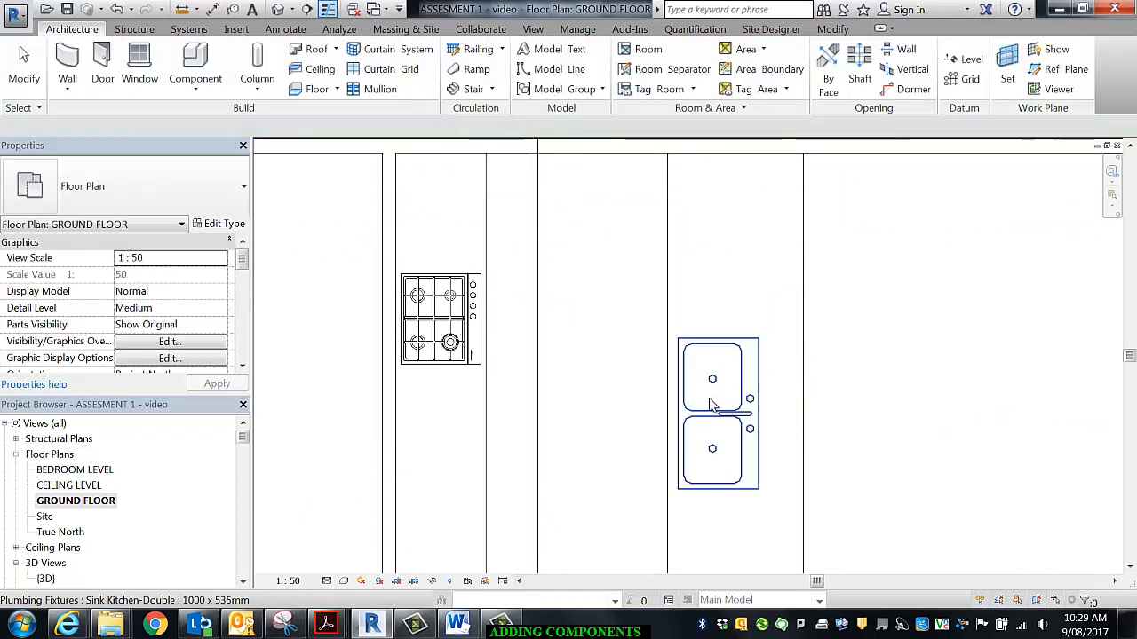
Add an aligned dimension between the island bench's cooktop-side edge and the adjacent long edge of the sink.
scroll(709, 396, down, 3)
middle_drag(743, 416, 718, 390)
scroll(612, 325, up, 2)
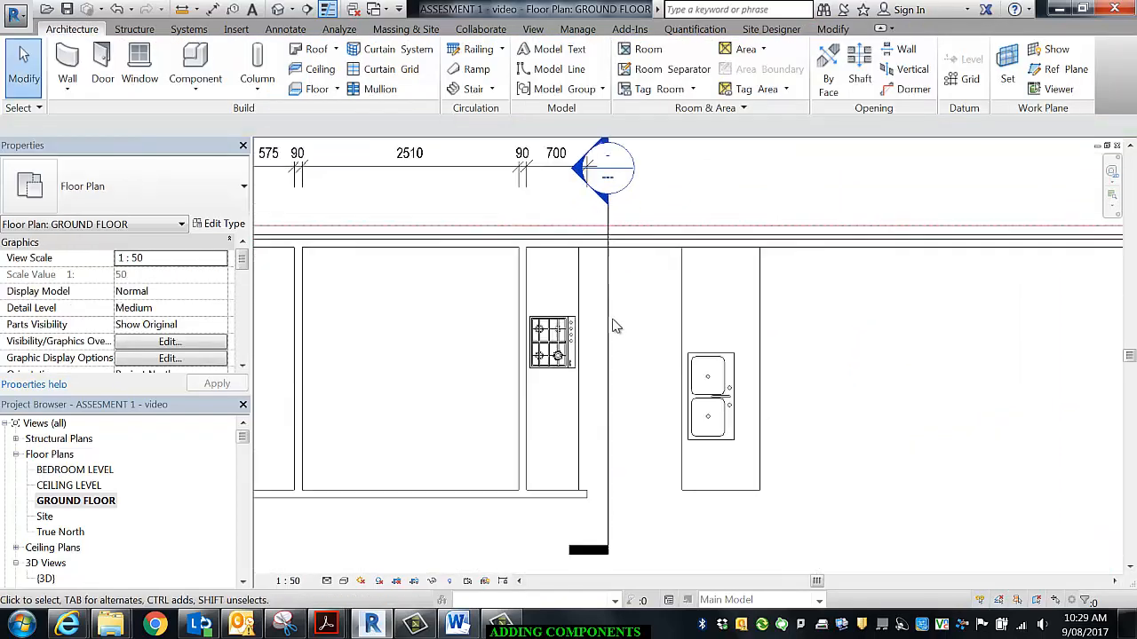
middle_drag(668, 335, 610, 242)
scroll(631, 269, up, 2)
scroll(651, 262, up, 2)
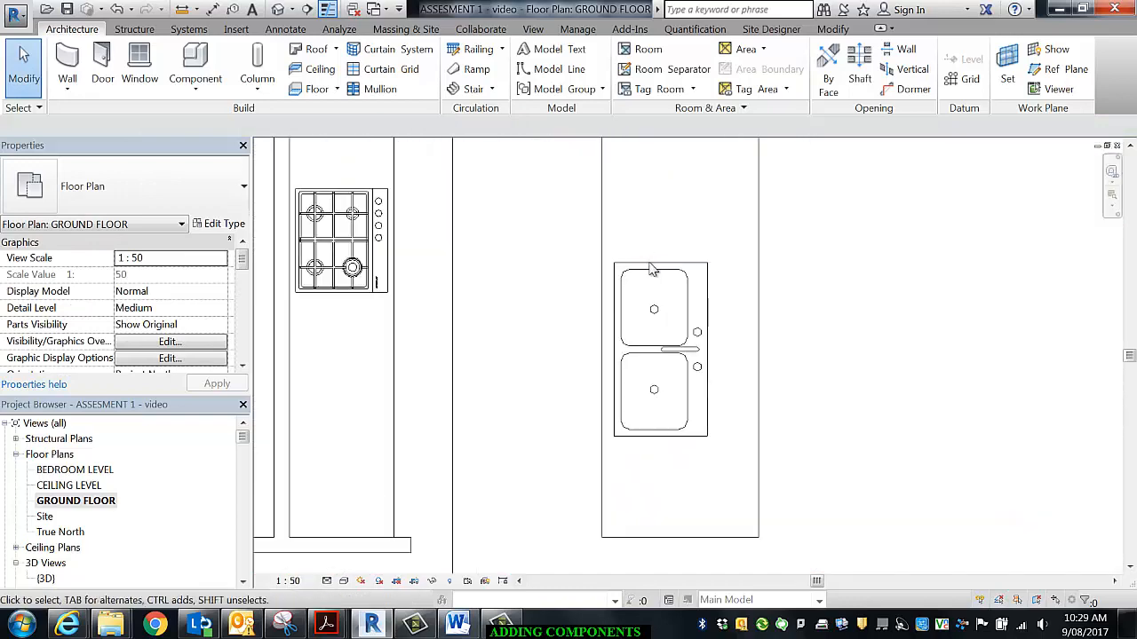
click(213, 9)
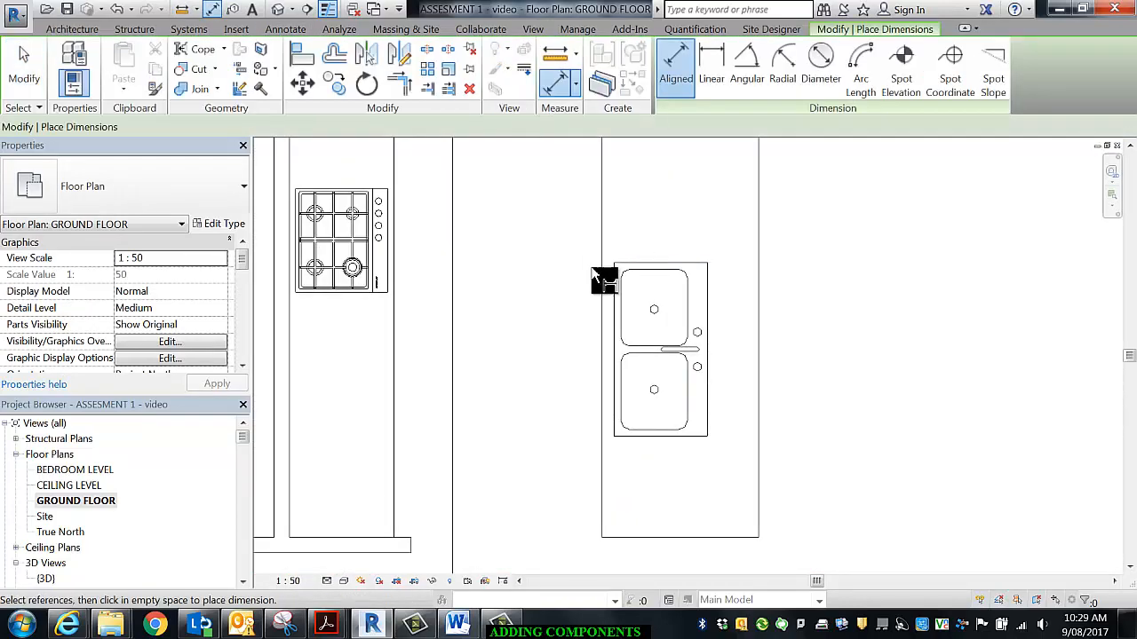
click(614, 276)
click(560, 324)
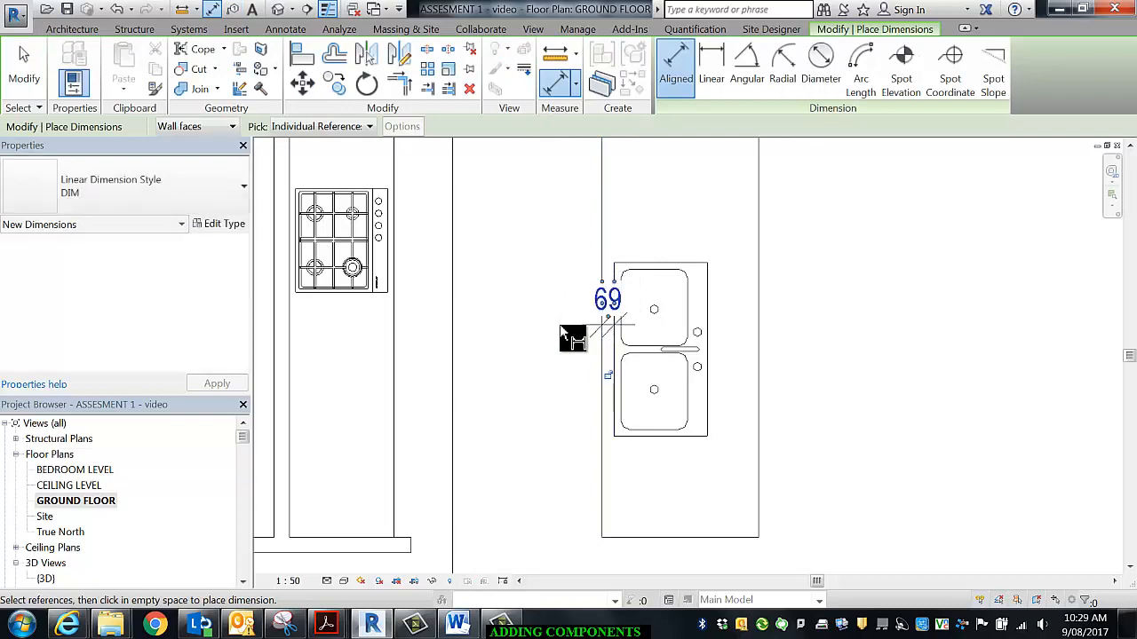
key(Escape)
key(Escape)
Move the sink closer to the bench's cooktop-side edge and set the gap between them to 50 mm.
drag(614, 295, 606, 291)
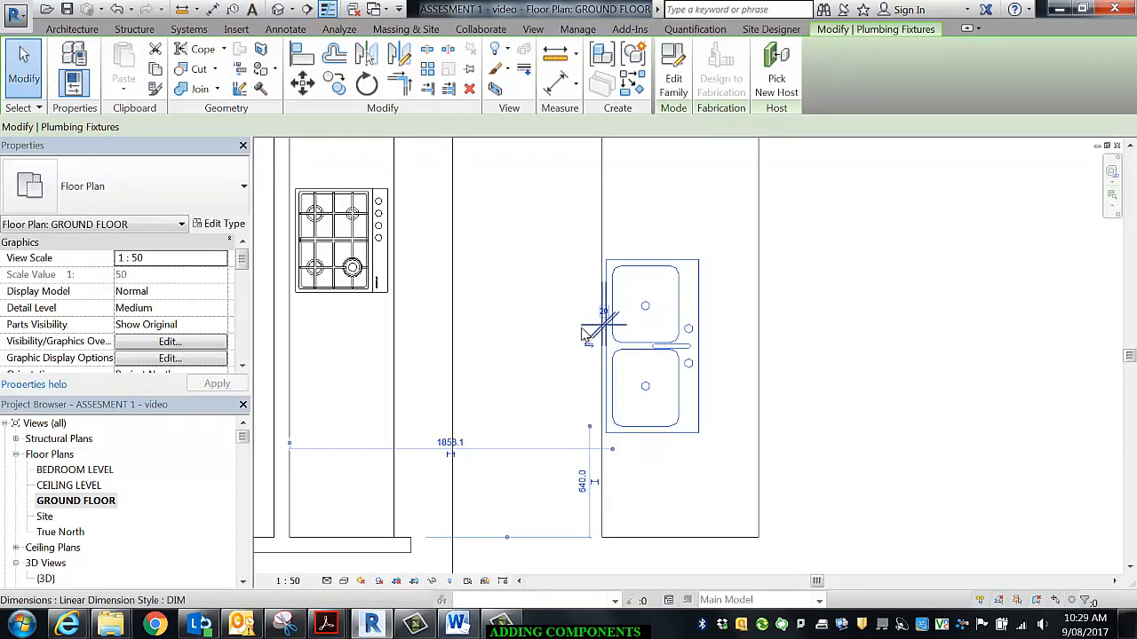
scroll(584, 327, up, 5)
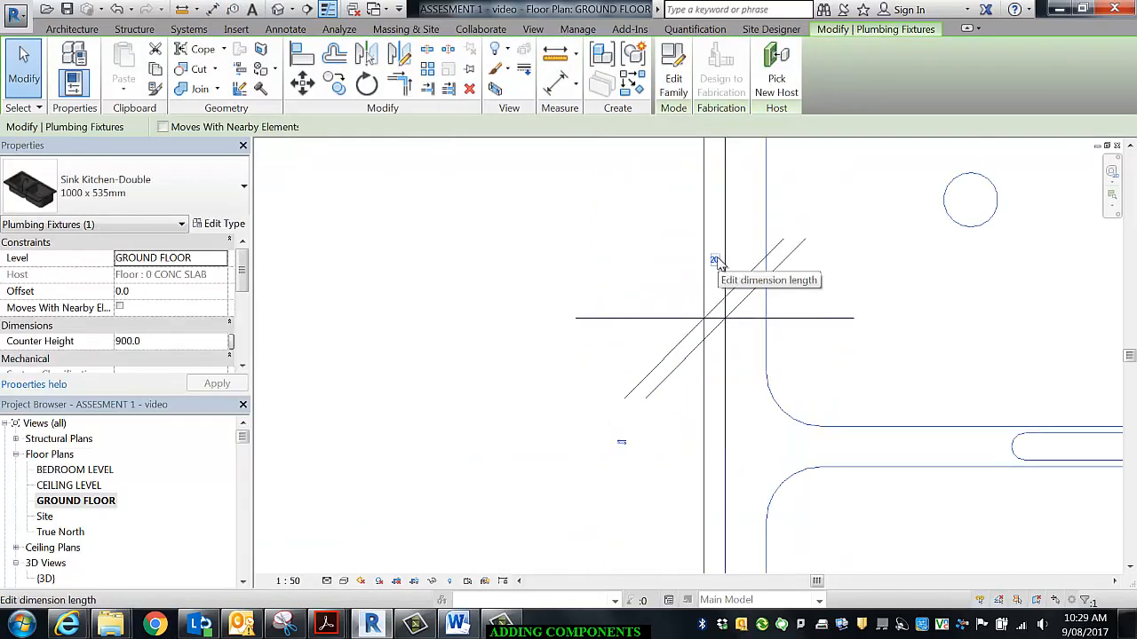
click(715, 260)
text(50)
key(Return)
key(Escape)
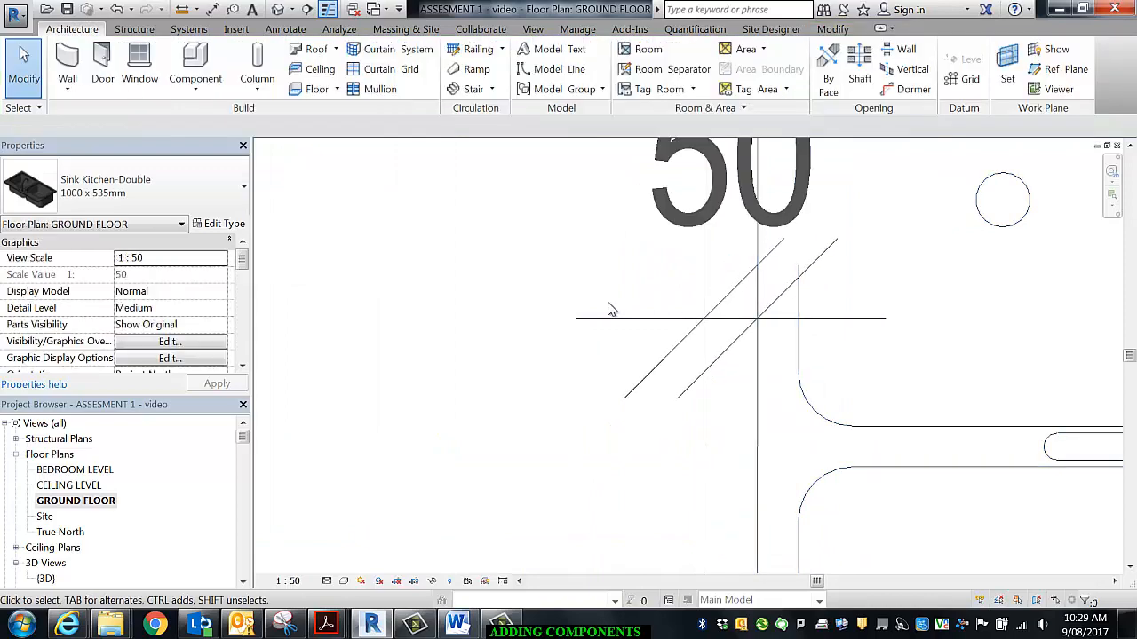
Delete the 50 mm dimension between the sink and the island bench edge.
scroll(611, 306, down, 4)
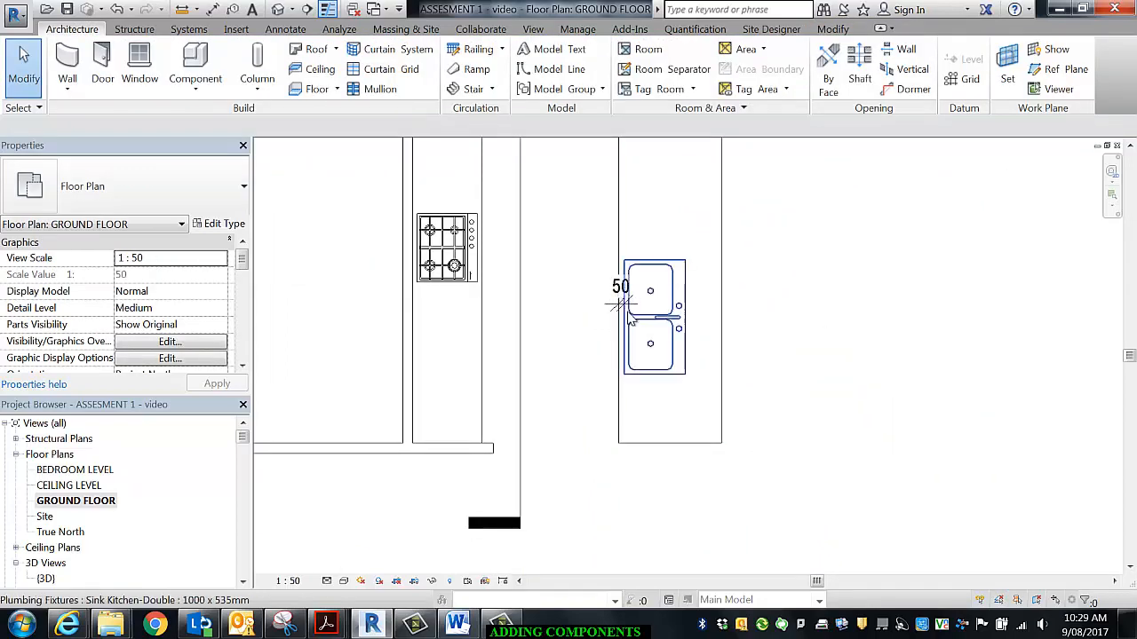
click(608, 306)
key(Delete)
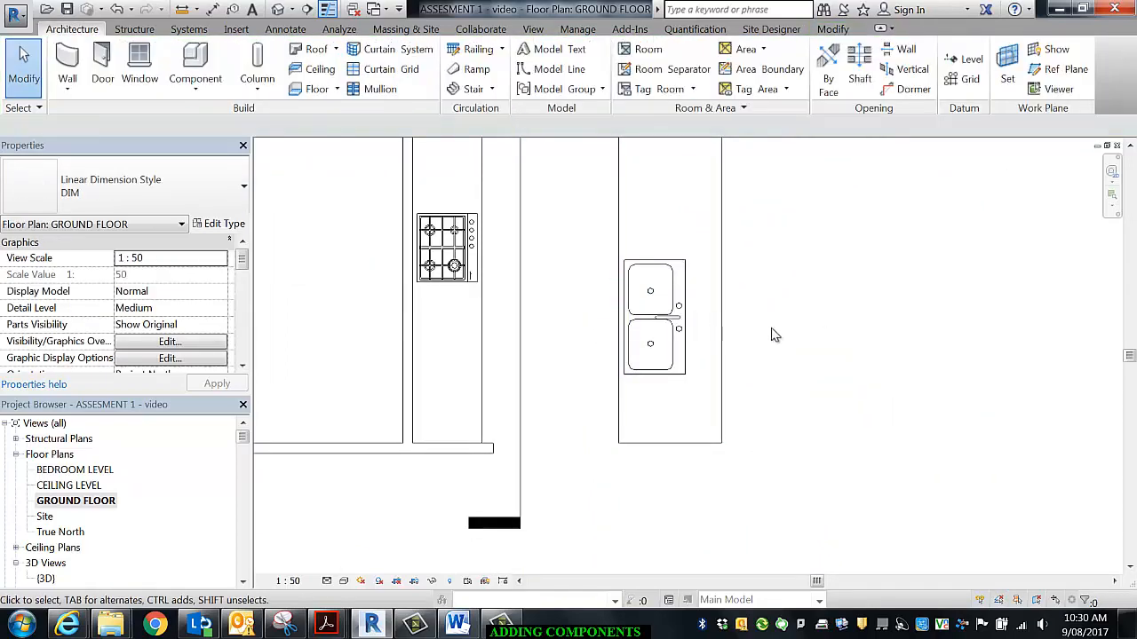
scroll(771, 342, up, 1)
middle_drag(770, 342, 761, 472)
middle_drag(751, 406, 817, 381)
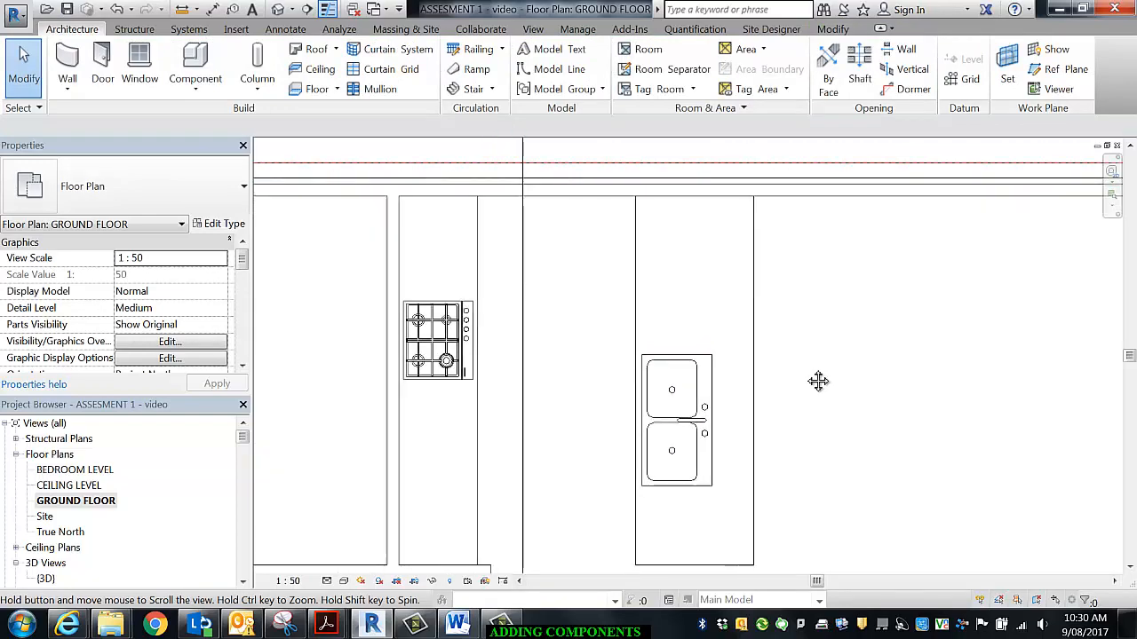
scroll(807, 370, down, 1)
middle_drag(622, 428, 600, 441)
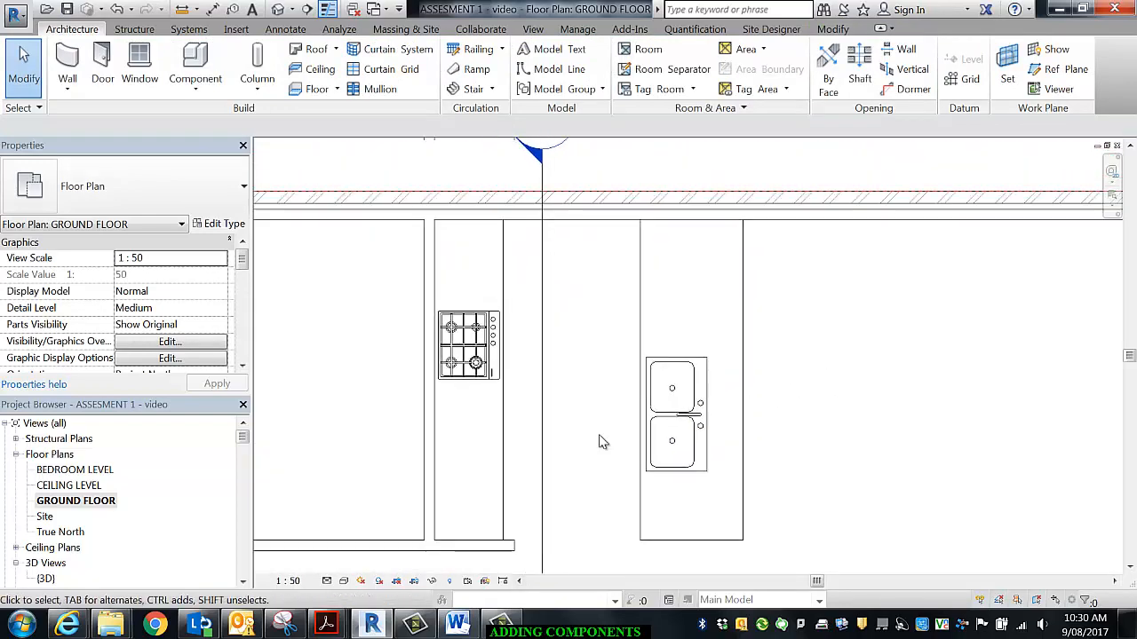
scroll(840, 365, down, 2)
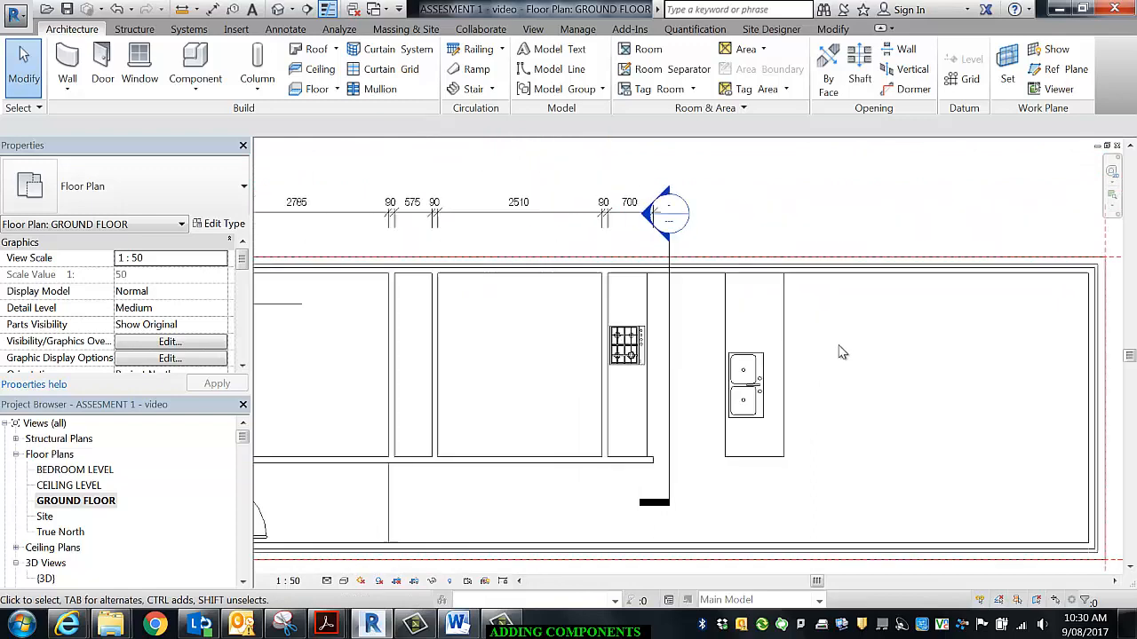